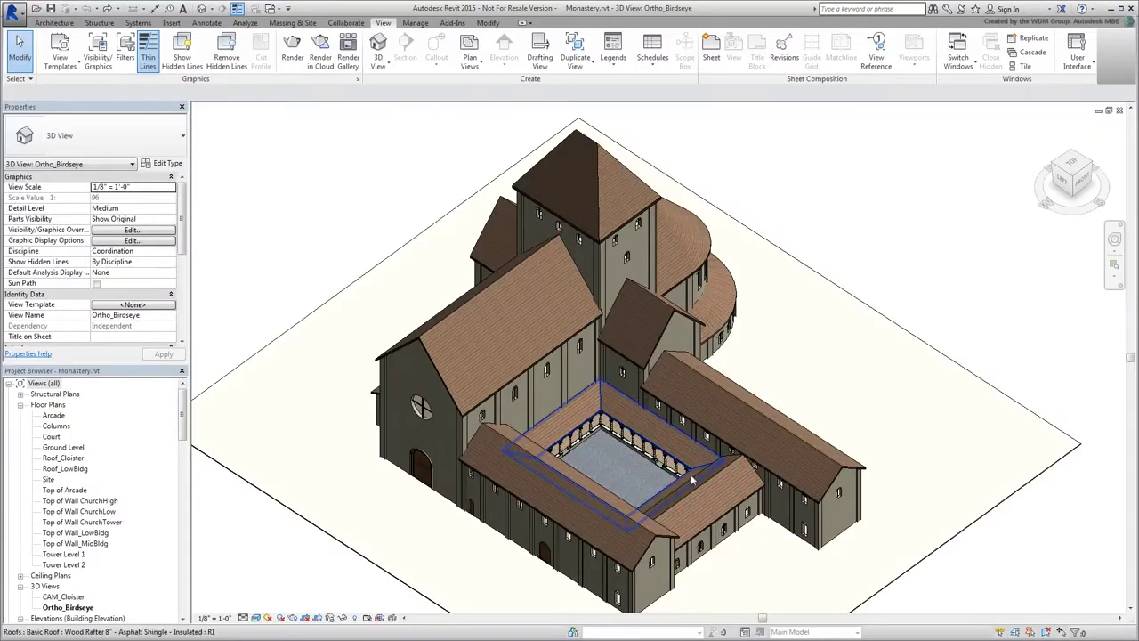
Hide the Roofs category to inspect the monastery, then undo to restore the roofs
middle_click_drag(801, 516, 663, 505, "shift")
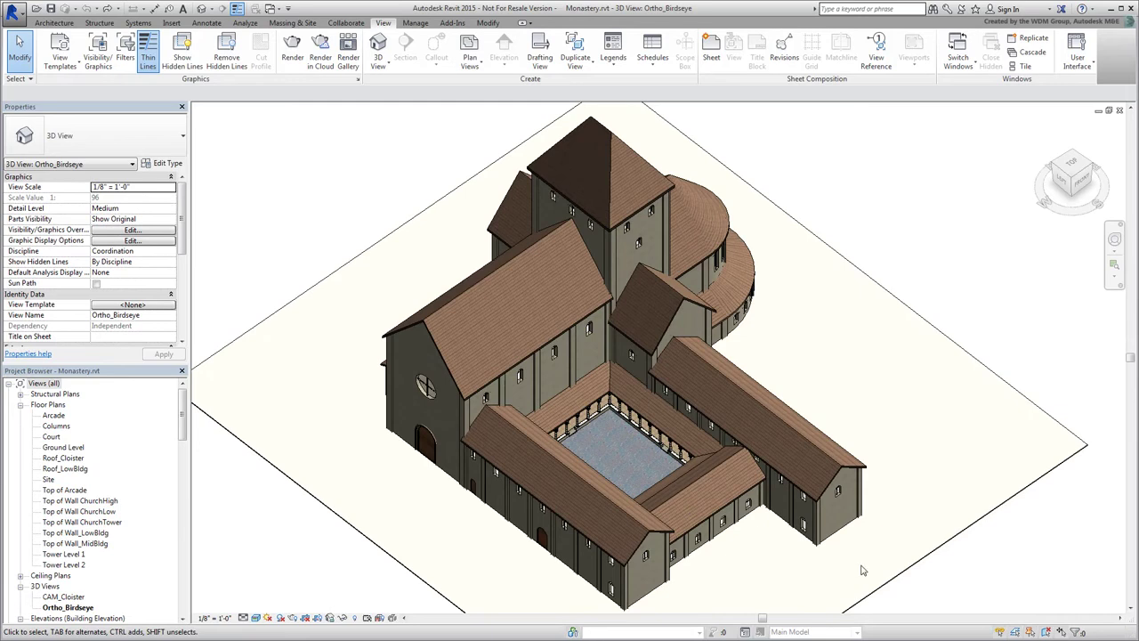
left_click(98, 53)
left_click_drag(782, 233, 781, 350)
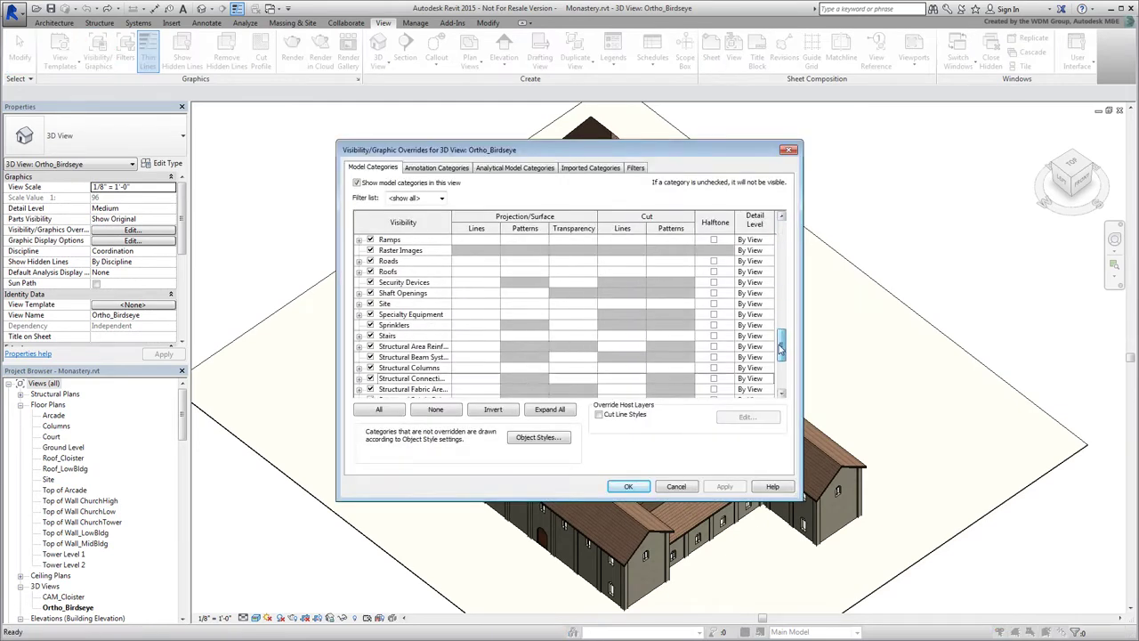
left_click(371, 271)
left_click(628, 485)
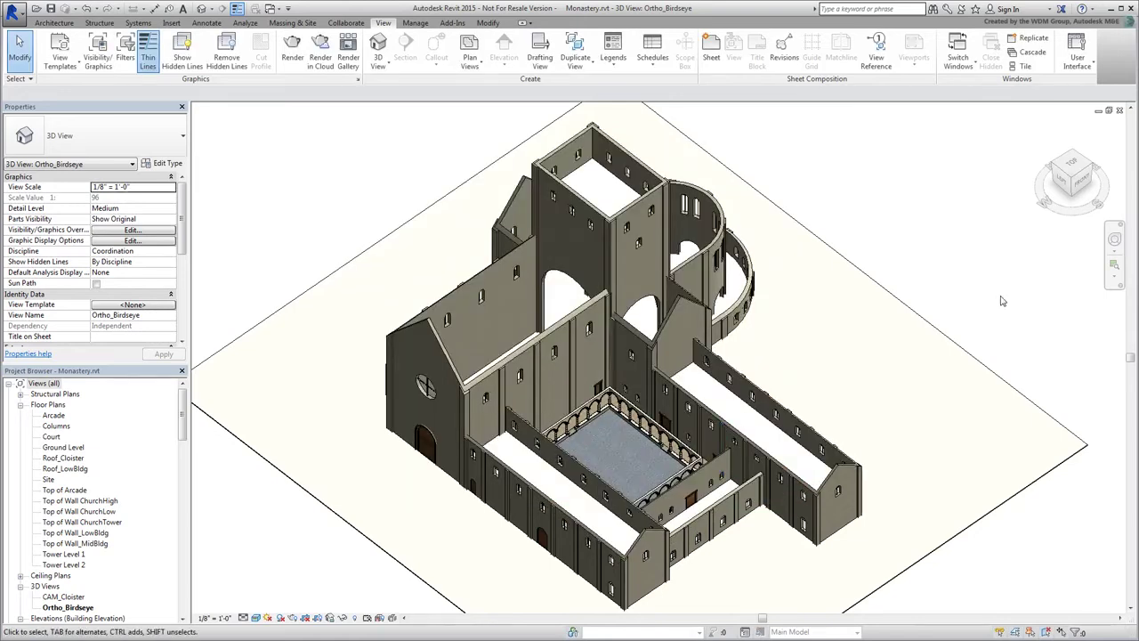
middle_click_drag(1001, 301, 797, 444, "shift")
key("ctrl+z")
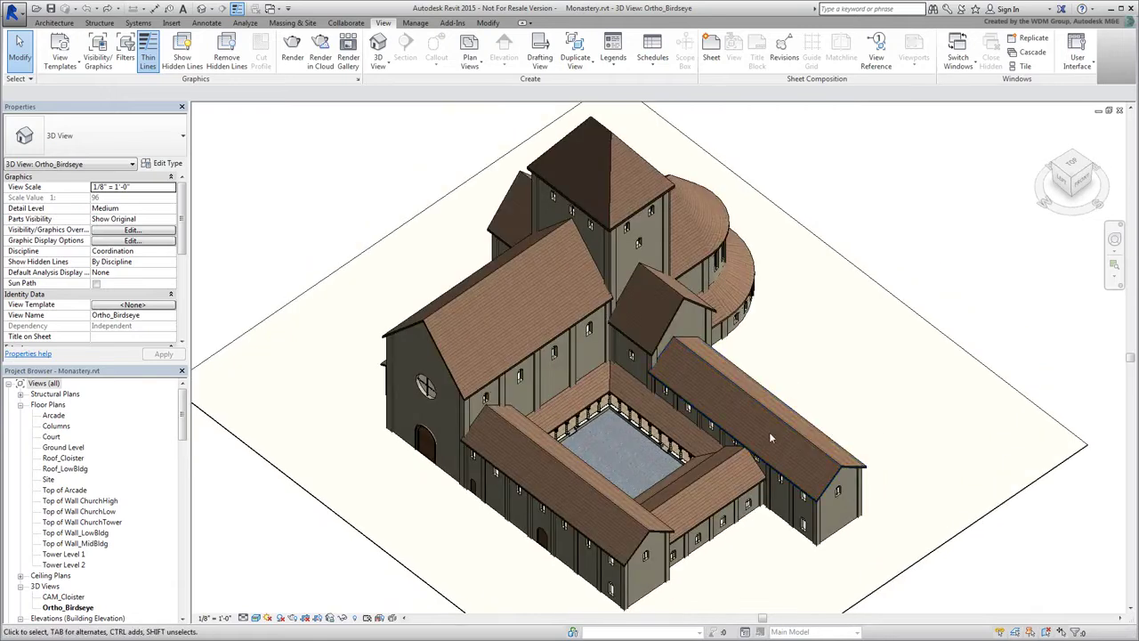
middle_click_drag(654, 461, 660, 432, "shift")
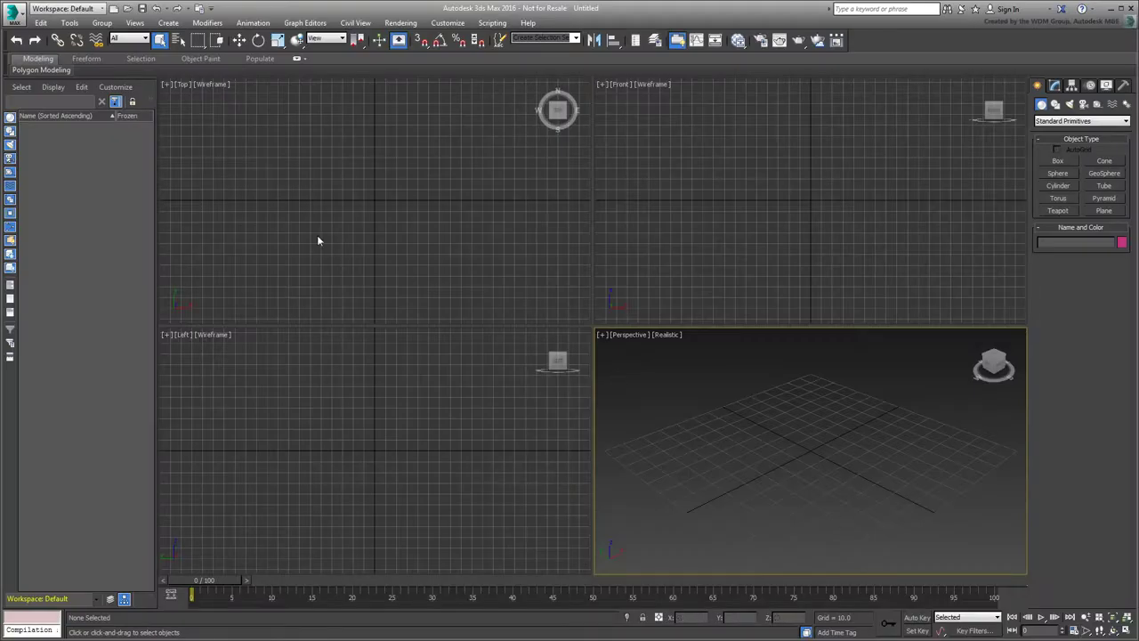
Look through the main file menu and close it without choosing anything
left_click(14, 15)
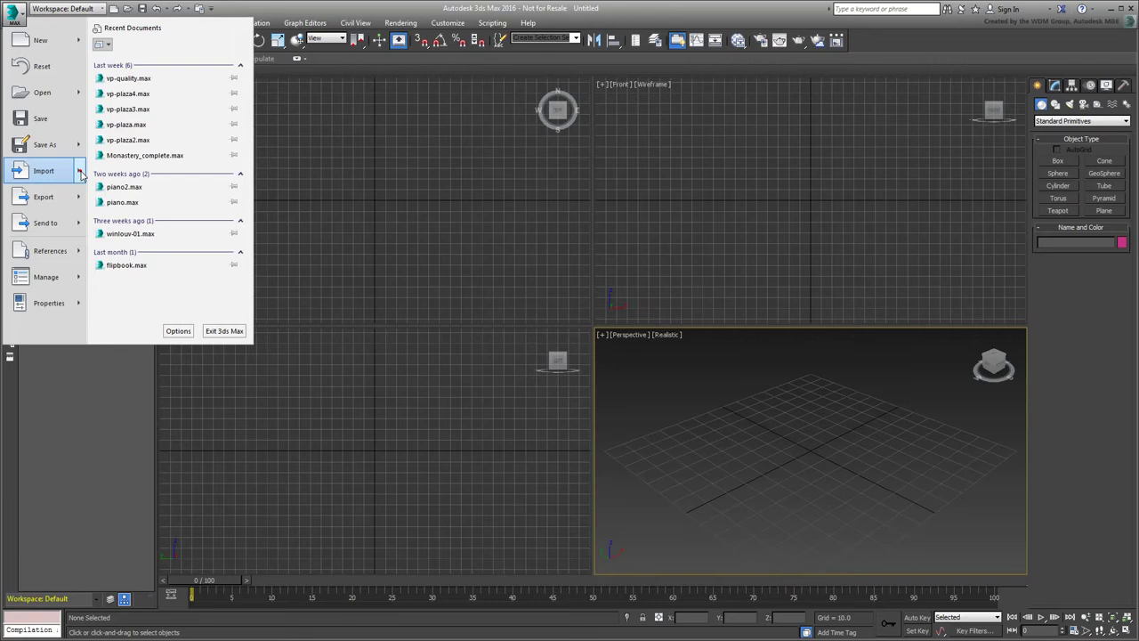
mouse_move(81, 175)
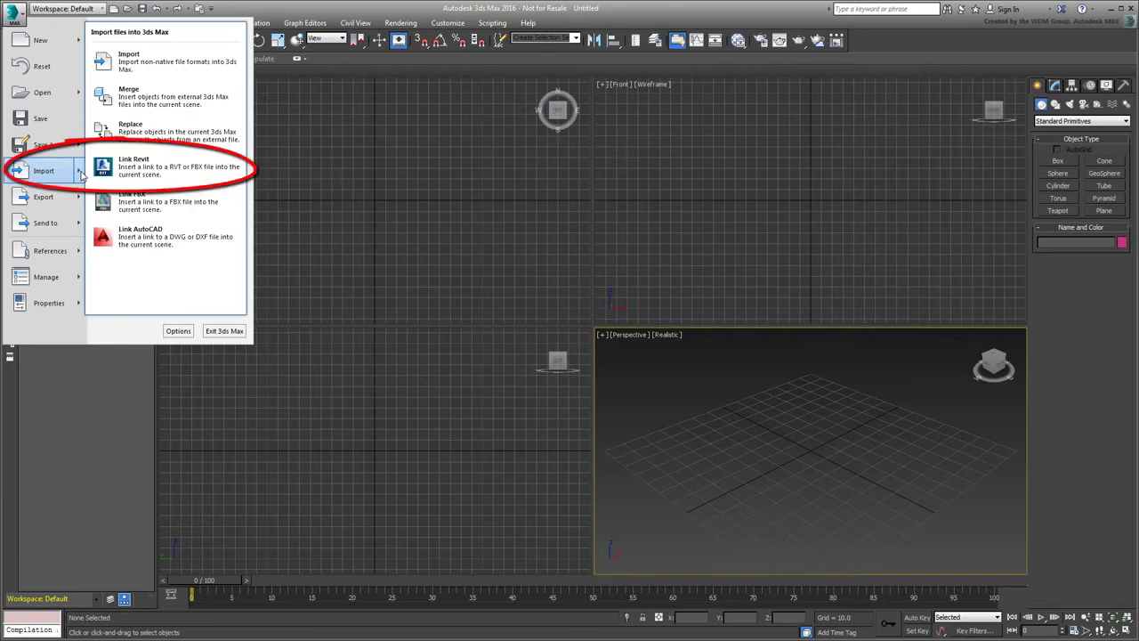
left_click(341, 270)
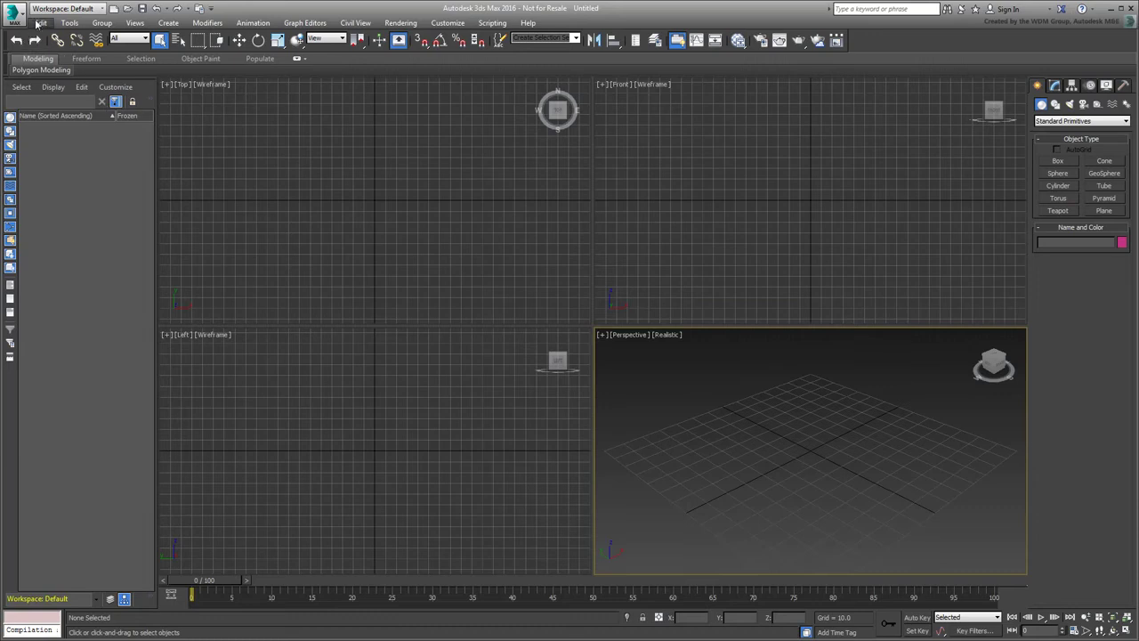
Choose Design Standard from the workspace list and make the command panels more compact
left_click(102, 9)
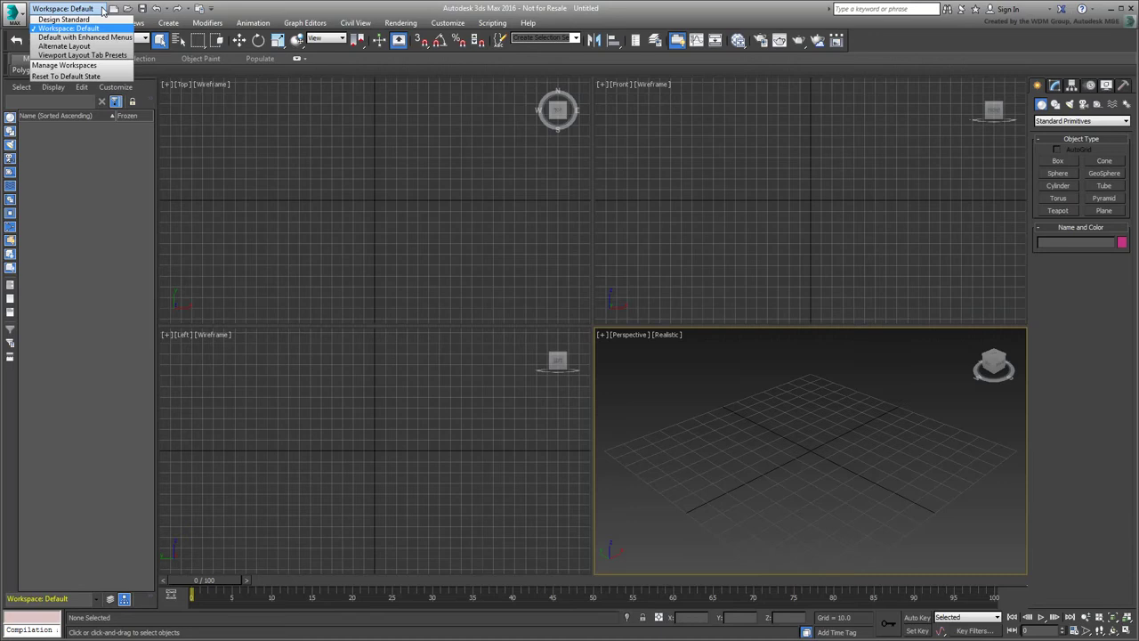
left_click(64, 46)
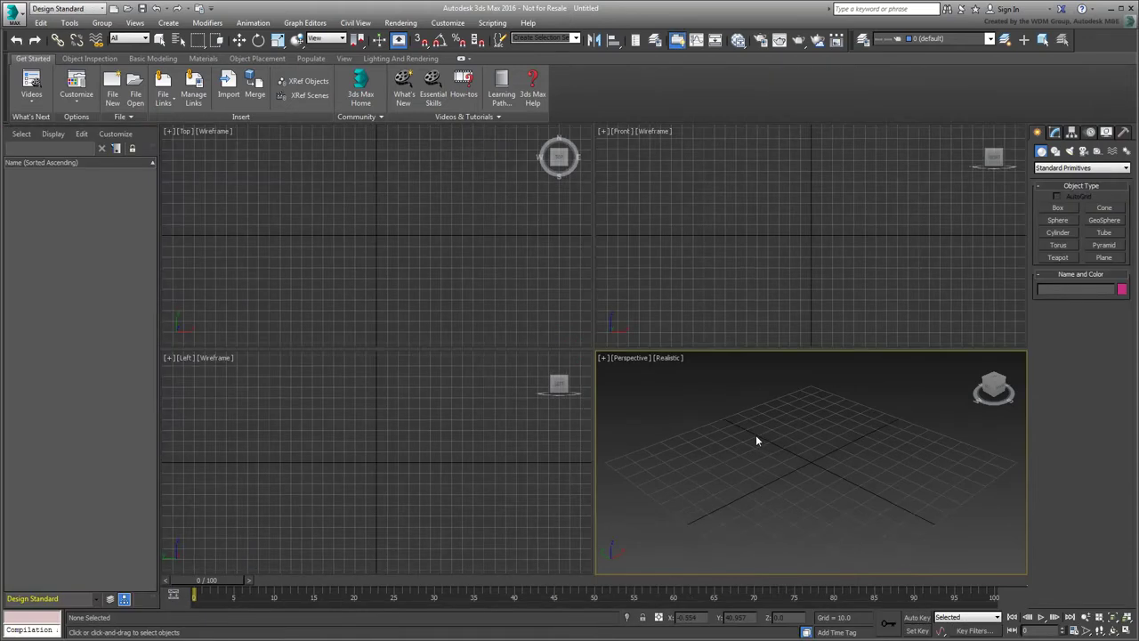
left_click(460, 58)
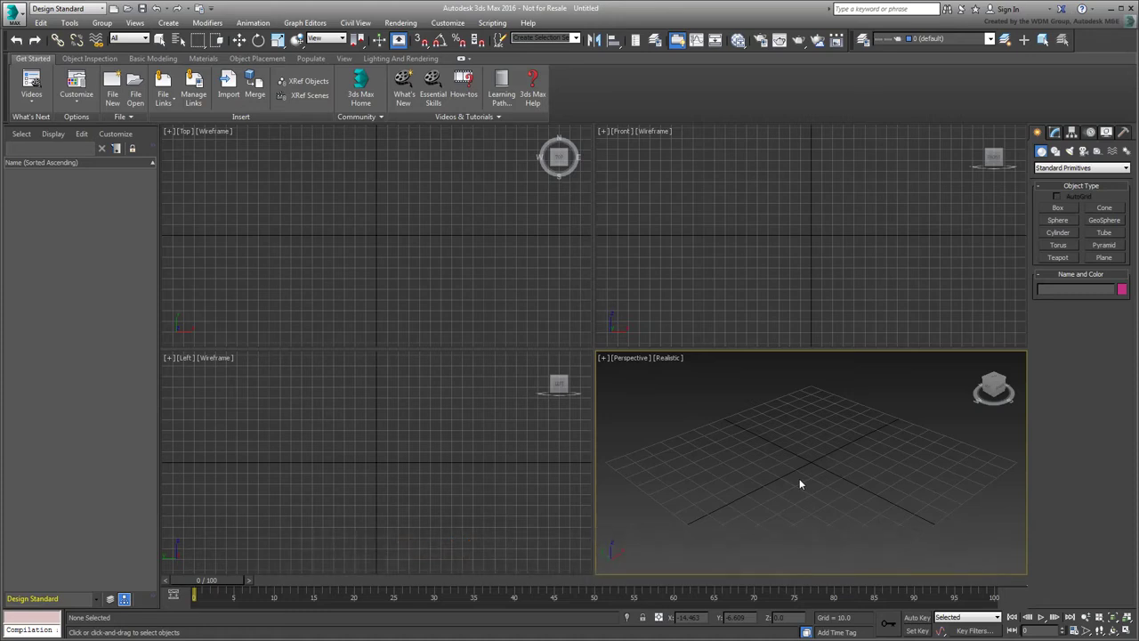
Keep the system unit at inches, set display units to US Standard feet/fractional inches, and show File Links
left_click(76, 100)
left_click(92, 118)
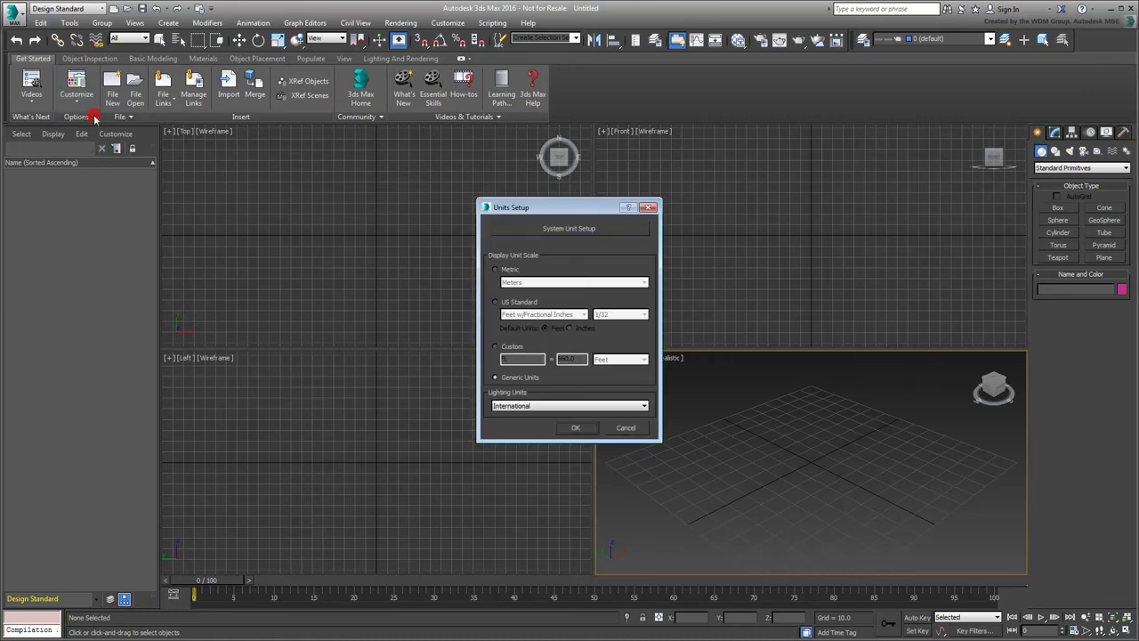
left_click(570, 230)
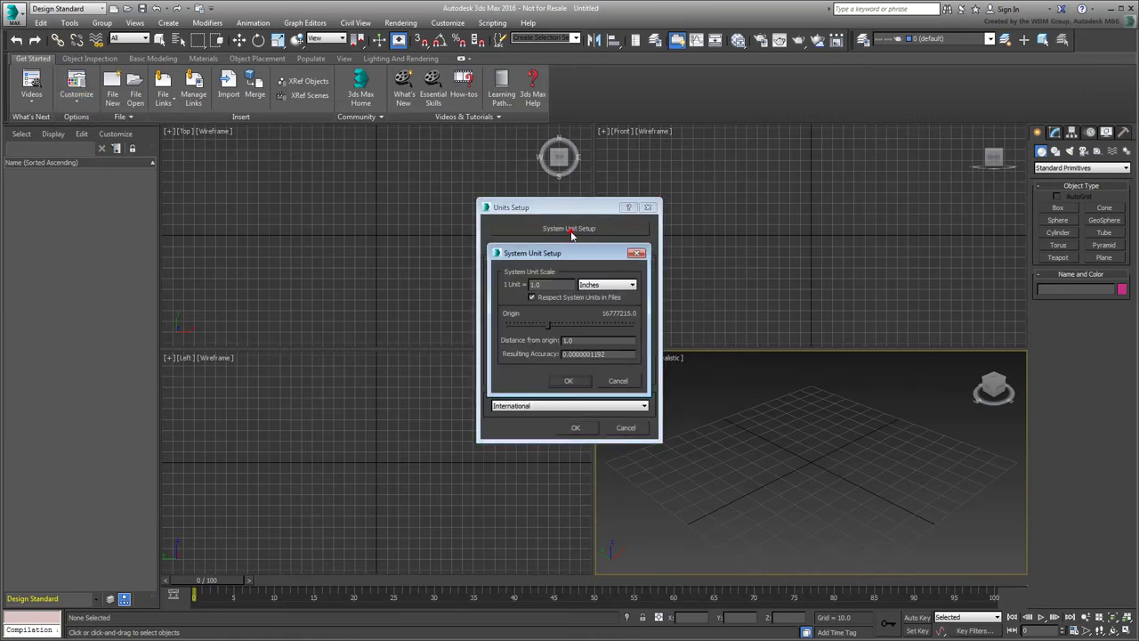
left_click(569, 381)
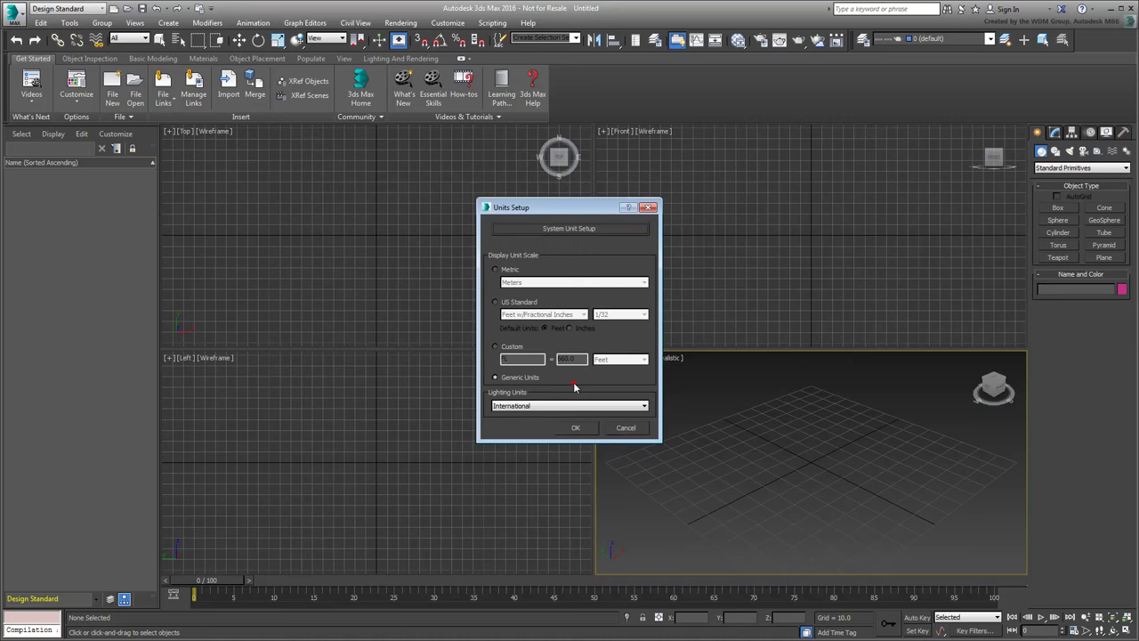
left_click(495, 303)
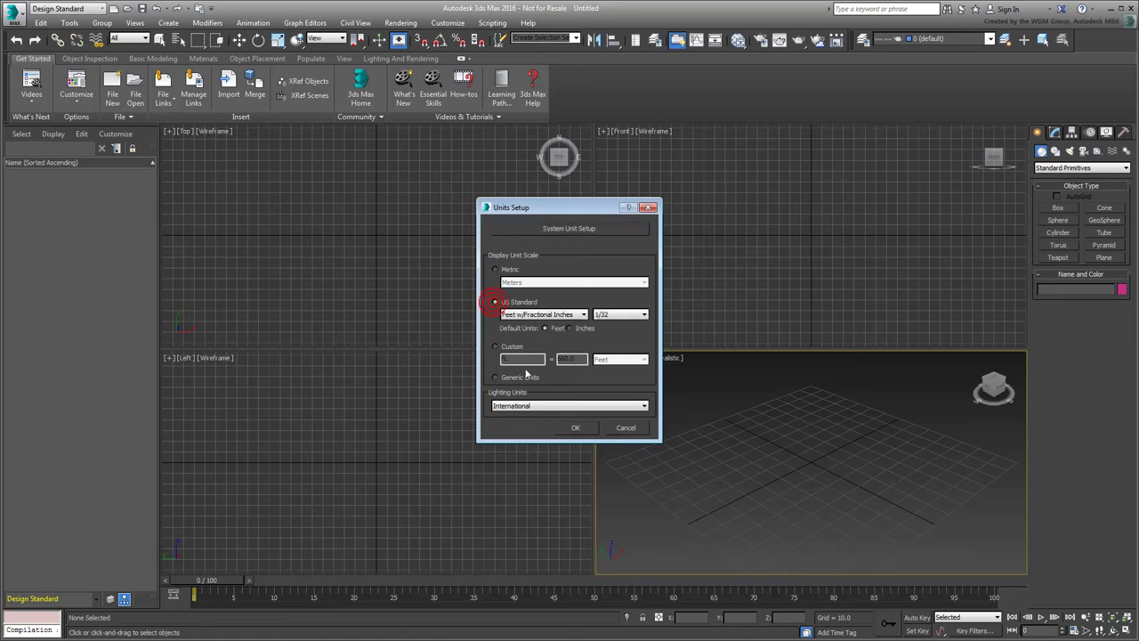
left_click(574, 428)
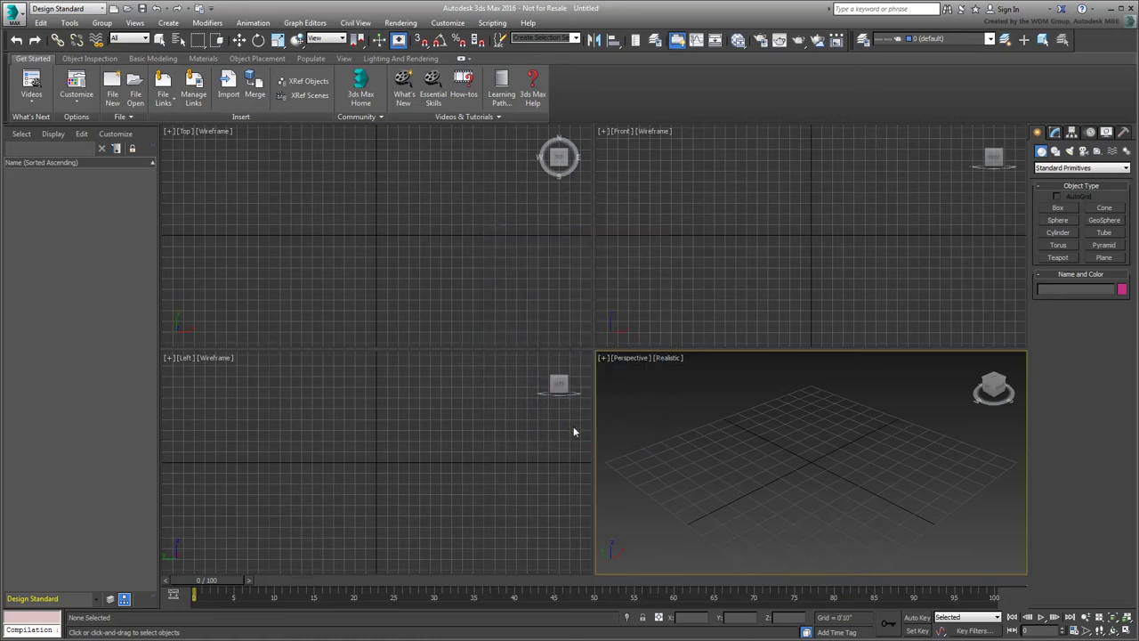
left_click(163, 98)
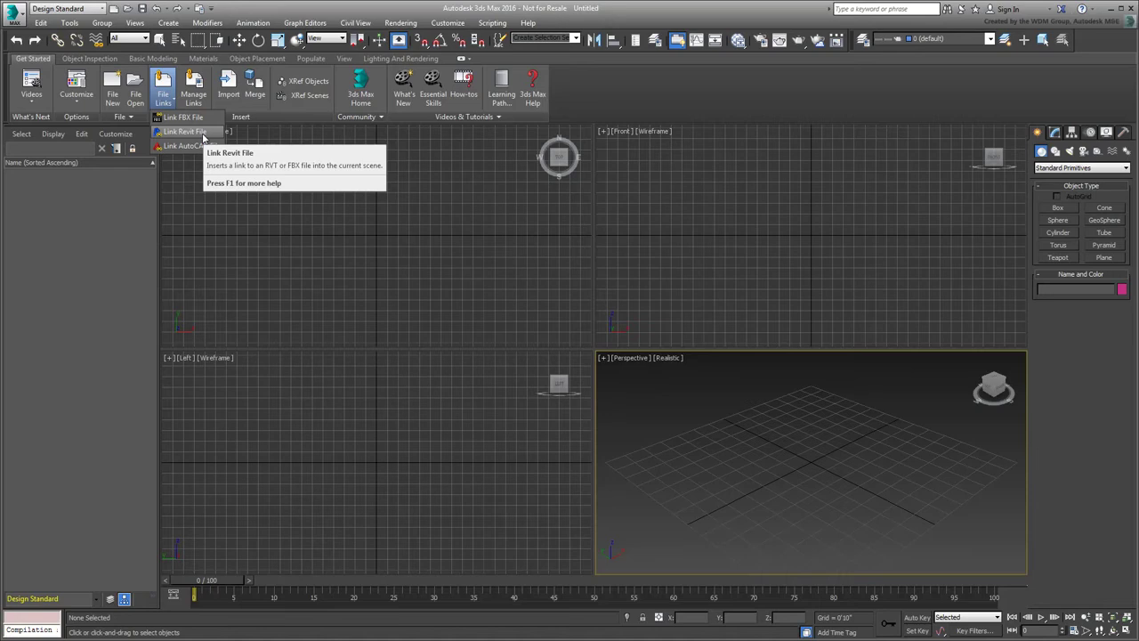
Start a Revit link and open Monastery.rvt from the file browser
left_click(187, 131)
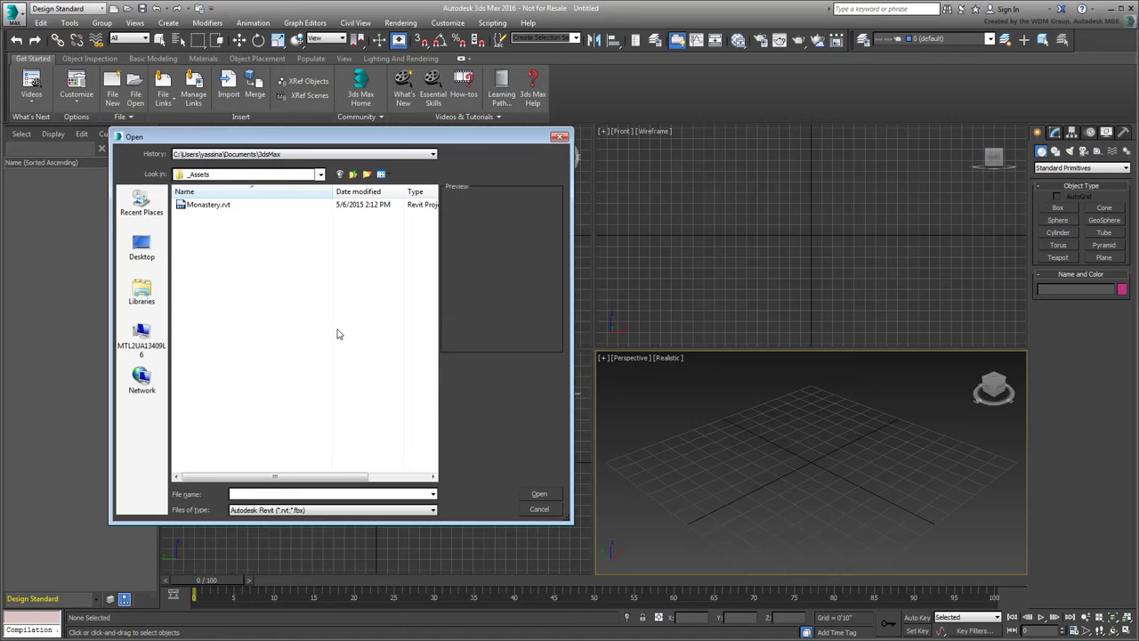
left_click(211, 203)
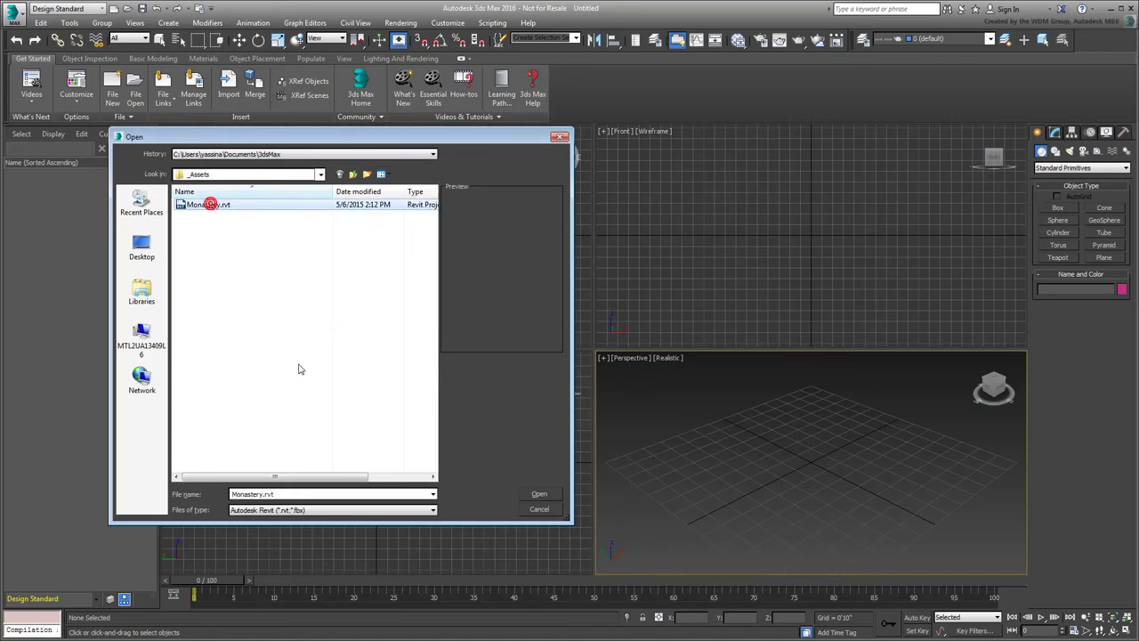
left_click(538, 493)
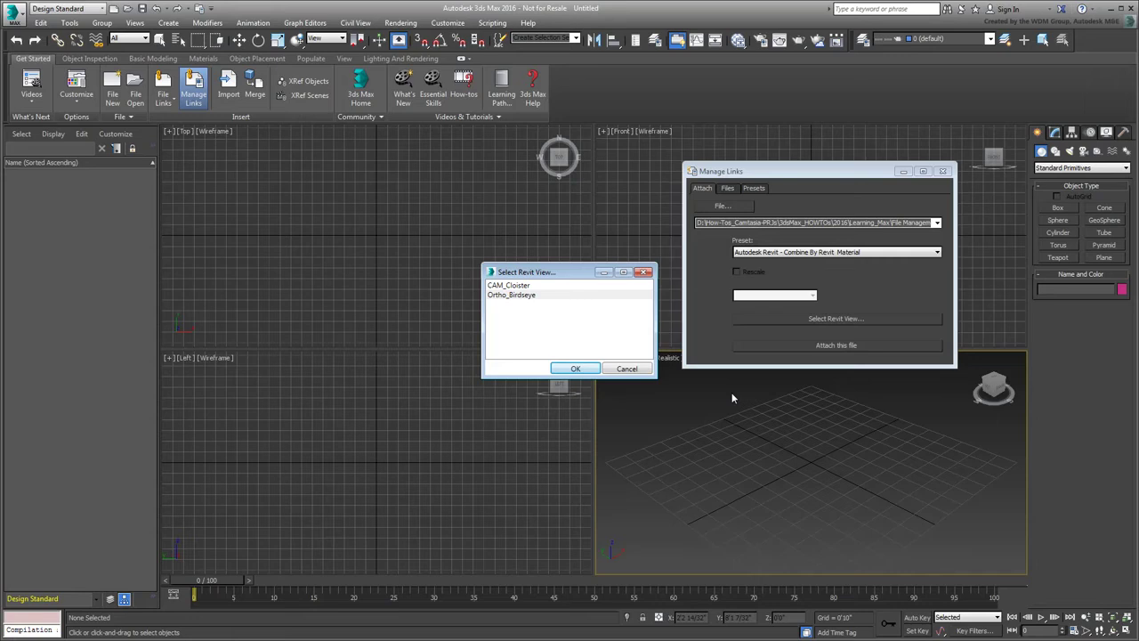
Choose the Ortho_Birdseye view, keep Combine By Revit Material, and attach Monastery.rvt
left_click(577, 368)
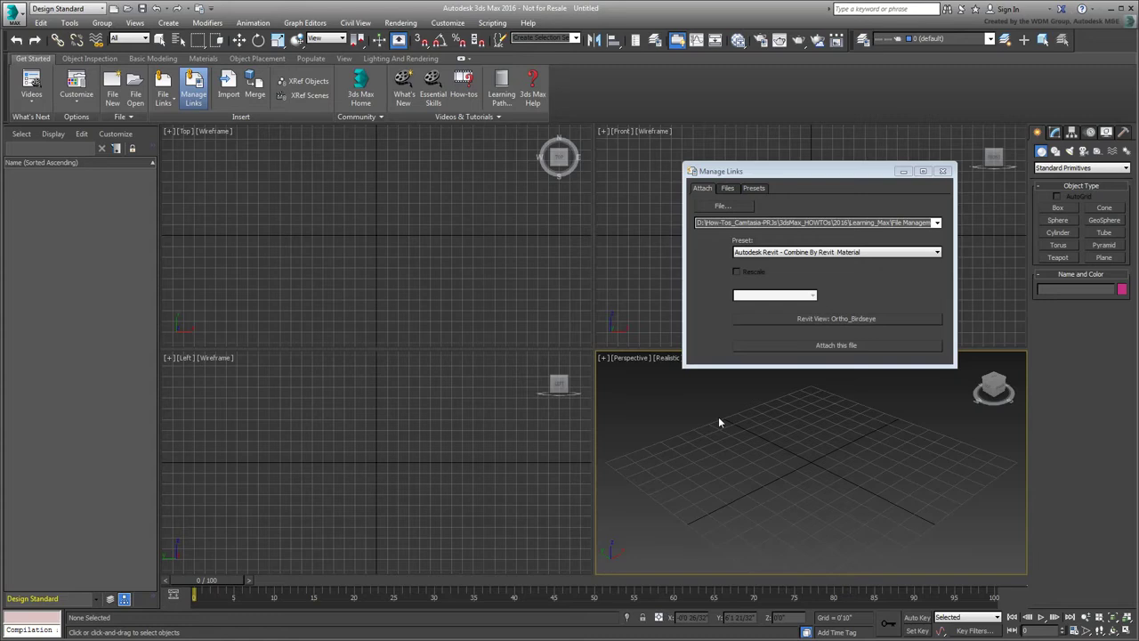
left_click(936, 252)
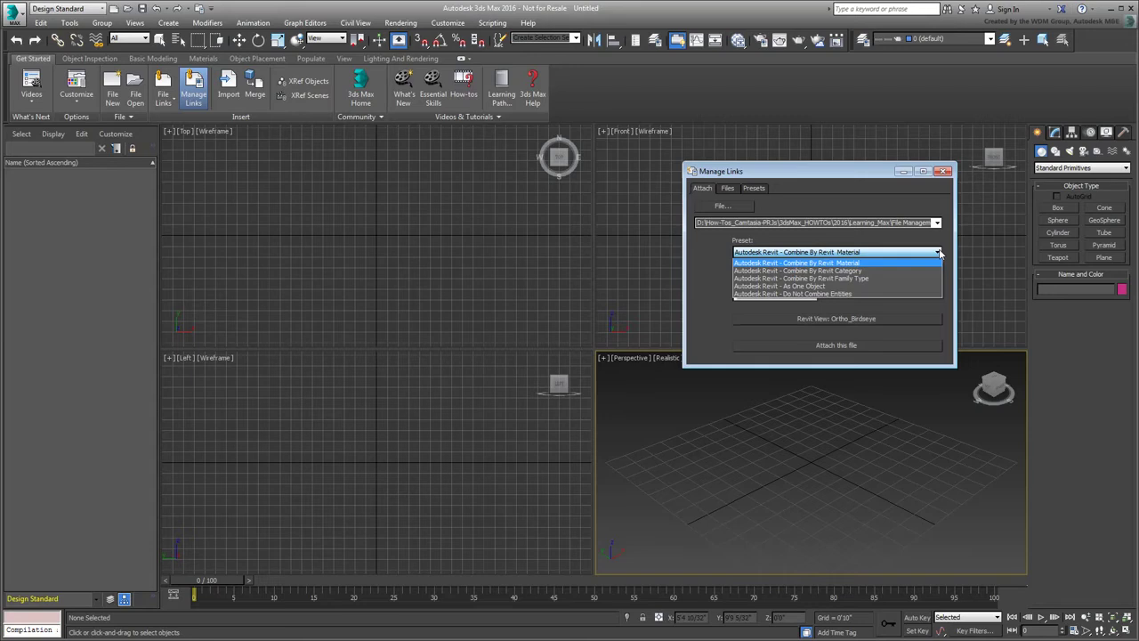
left_click(940, 253)
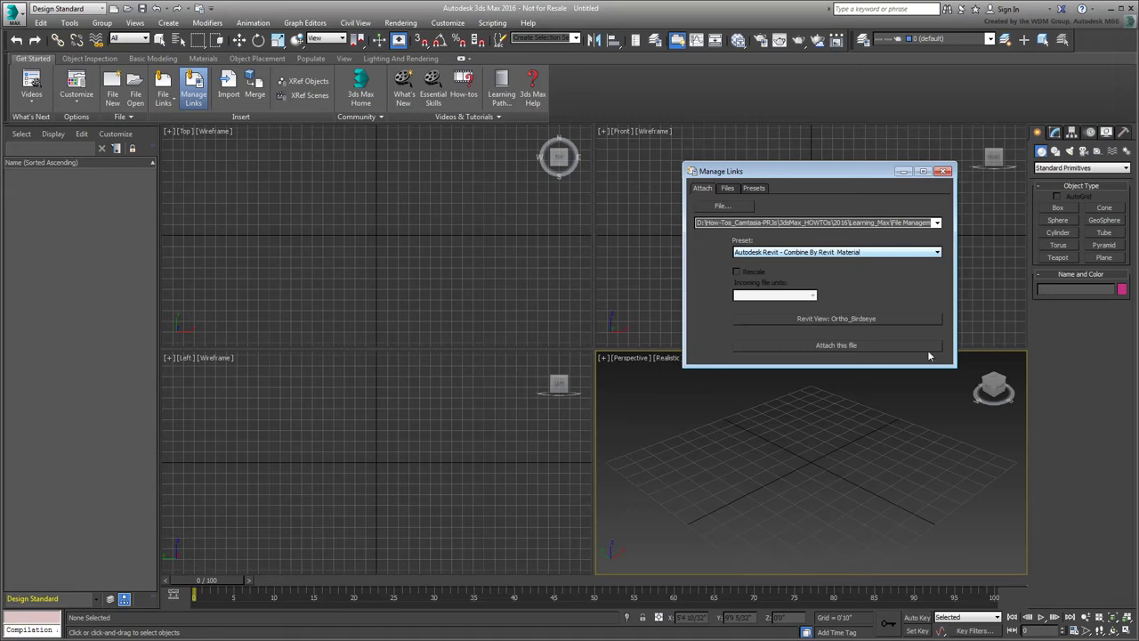
left_click(835, 346)
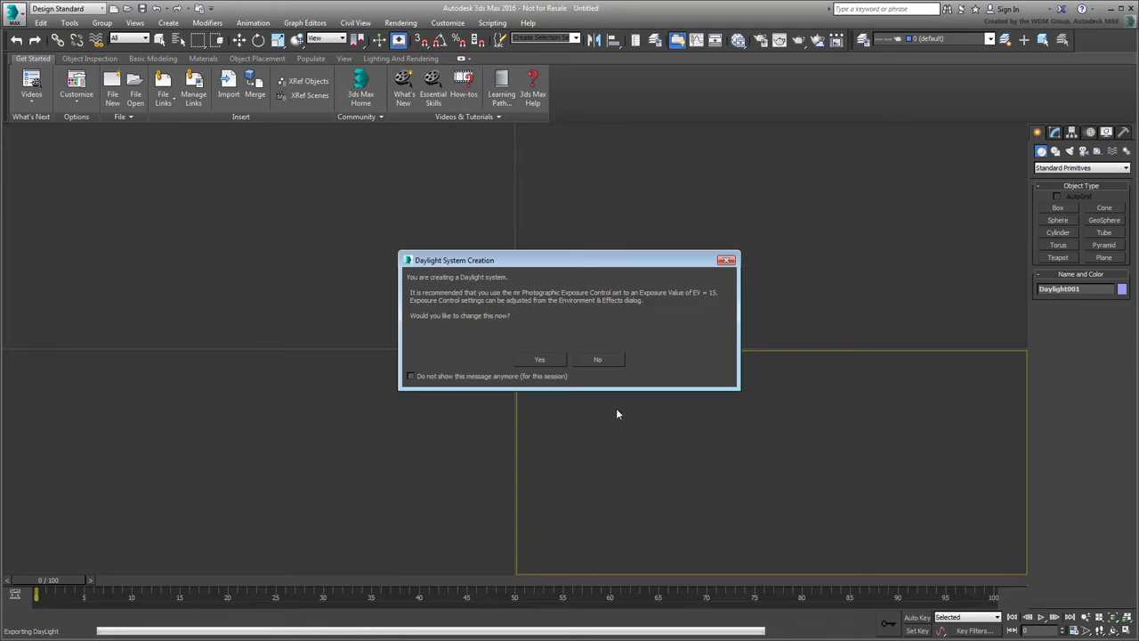
Accept the EV 15 exposure control, maximize the Perspective viewport, and zoom extents on the monastery
left_click(540, 359)
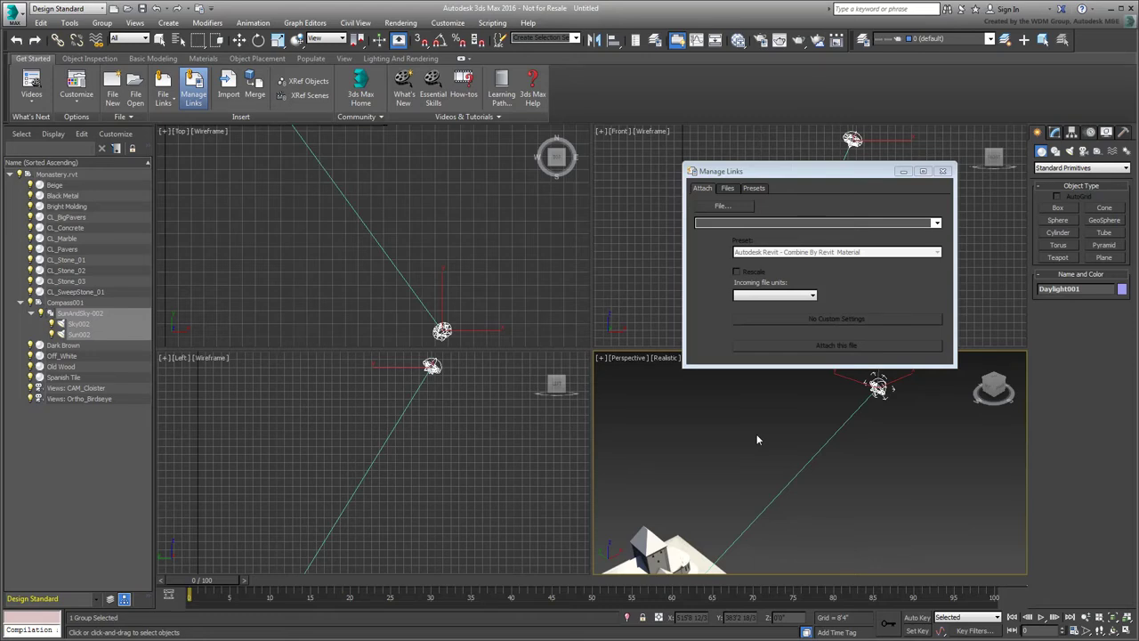
key("alt+w")
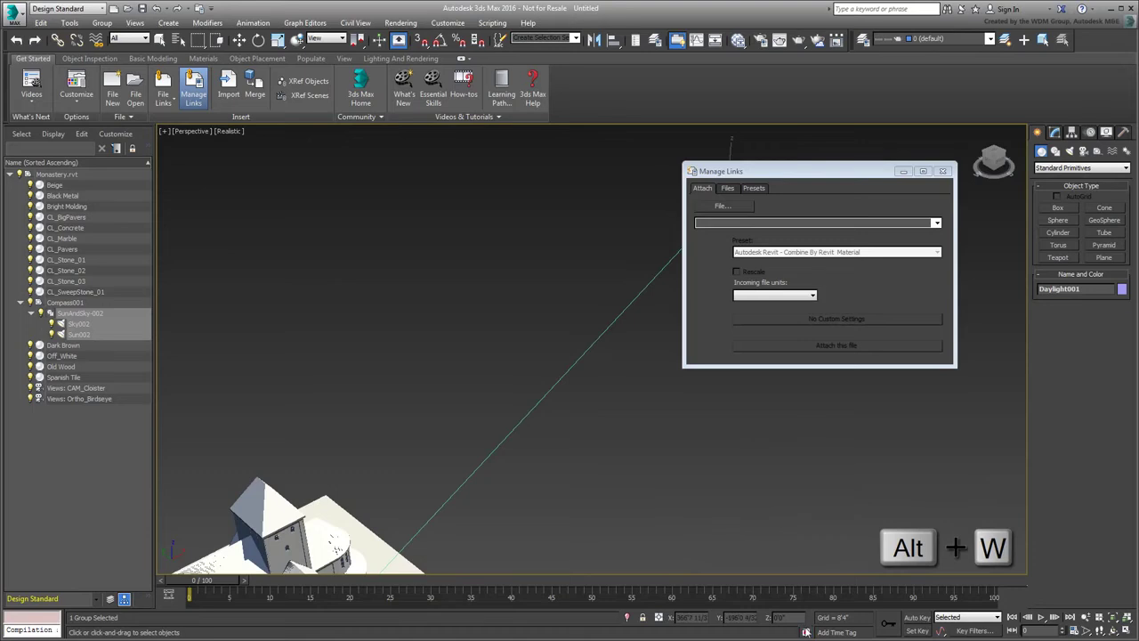
key("z")
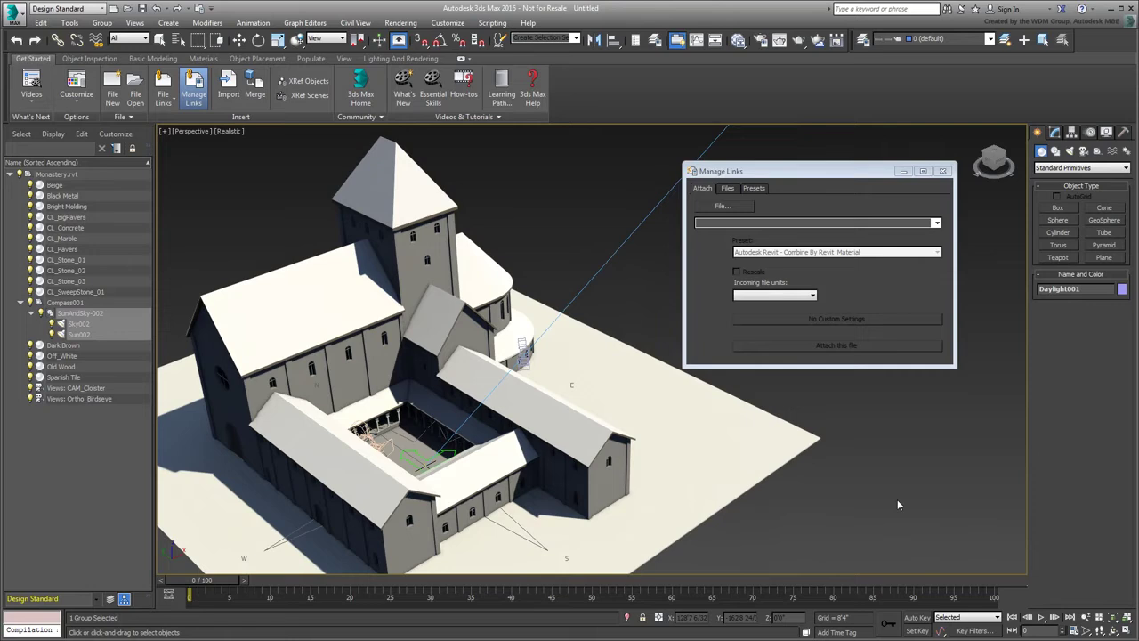
Turn on Display Maps in View: Shaded and select Monastery.rvt in the Scene Explorer
left_click(203, 59)
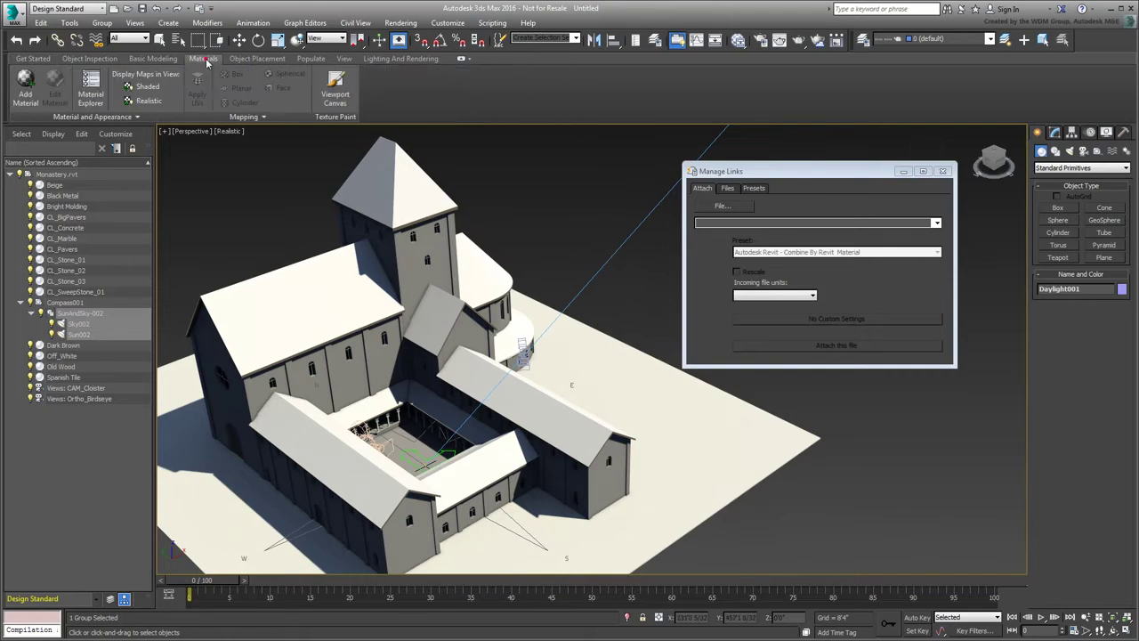
left_click(148, 87)
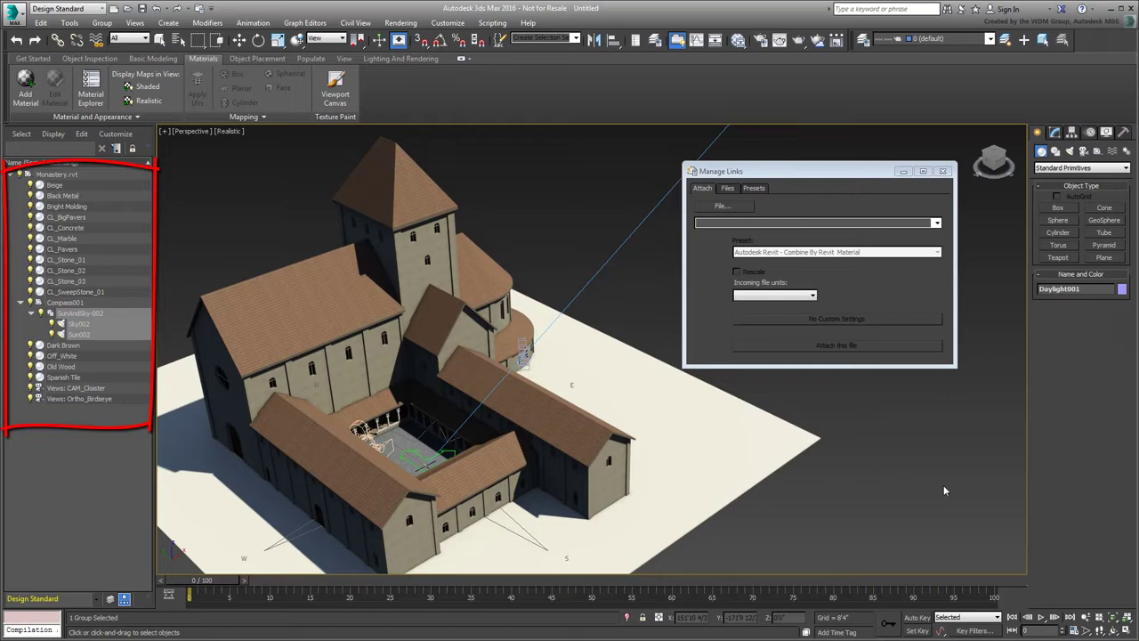
left_click(57, 175)
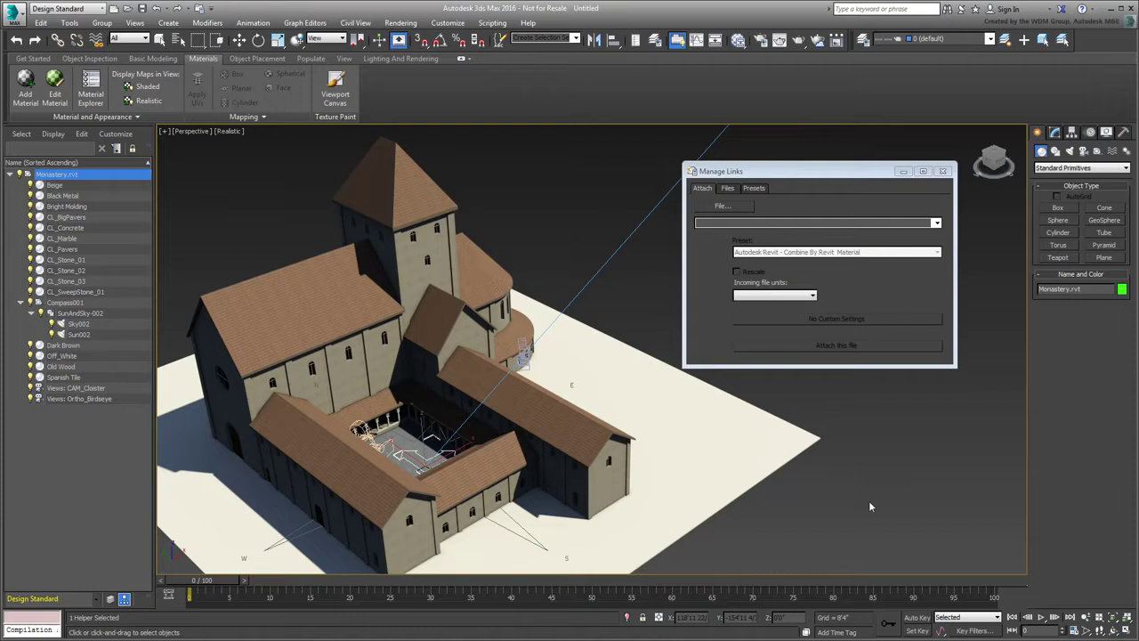
left_click(71, 389)
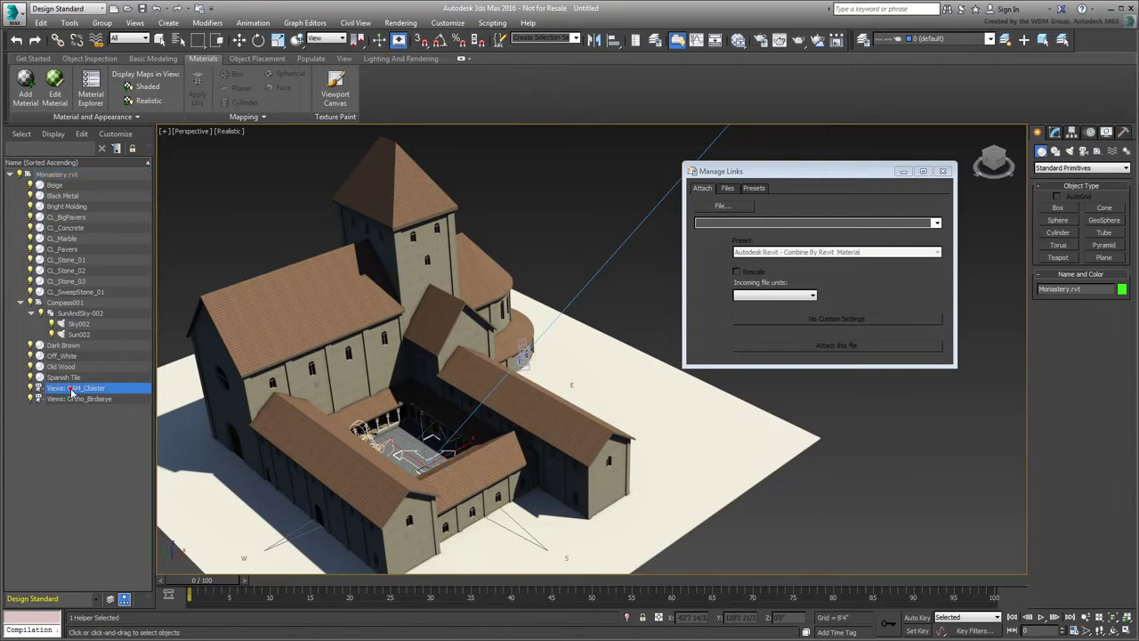
left_click(74, 401)
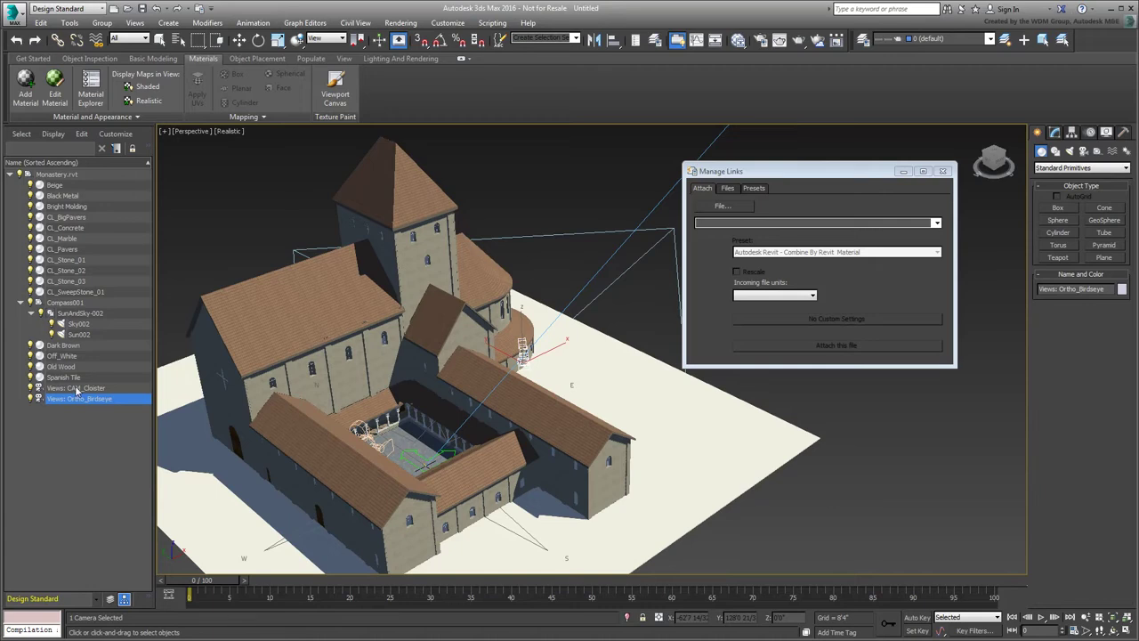
left_click(77, 389)
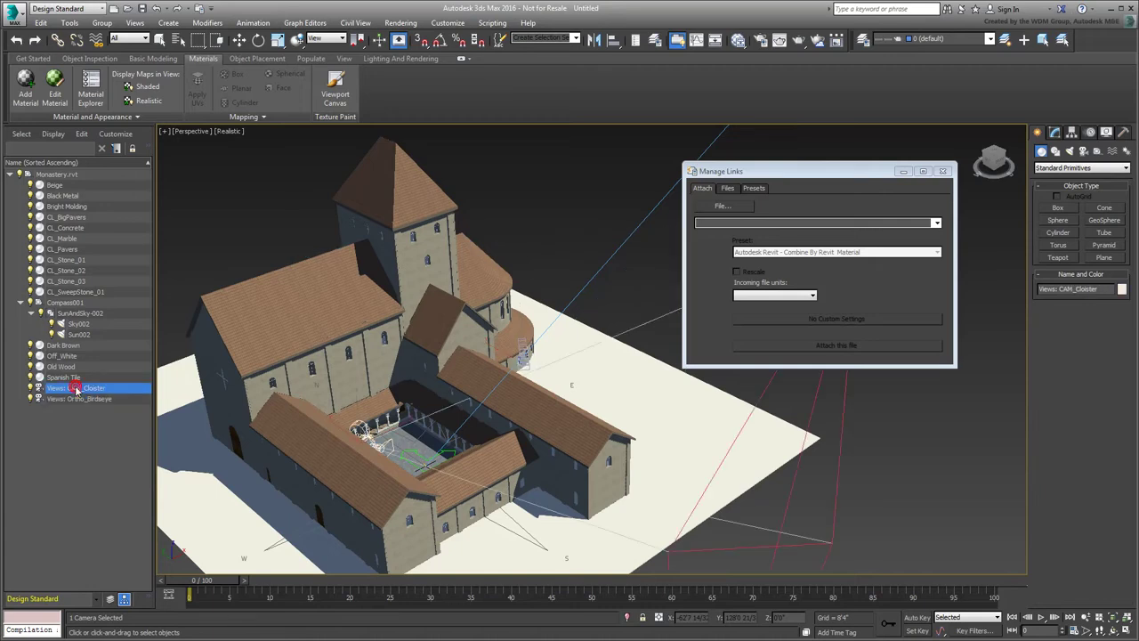
left_click(66, 304)
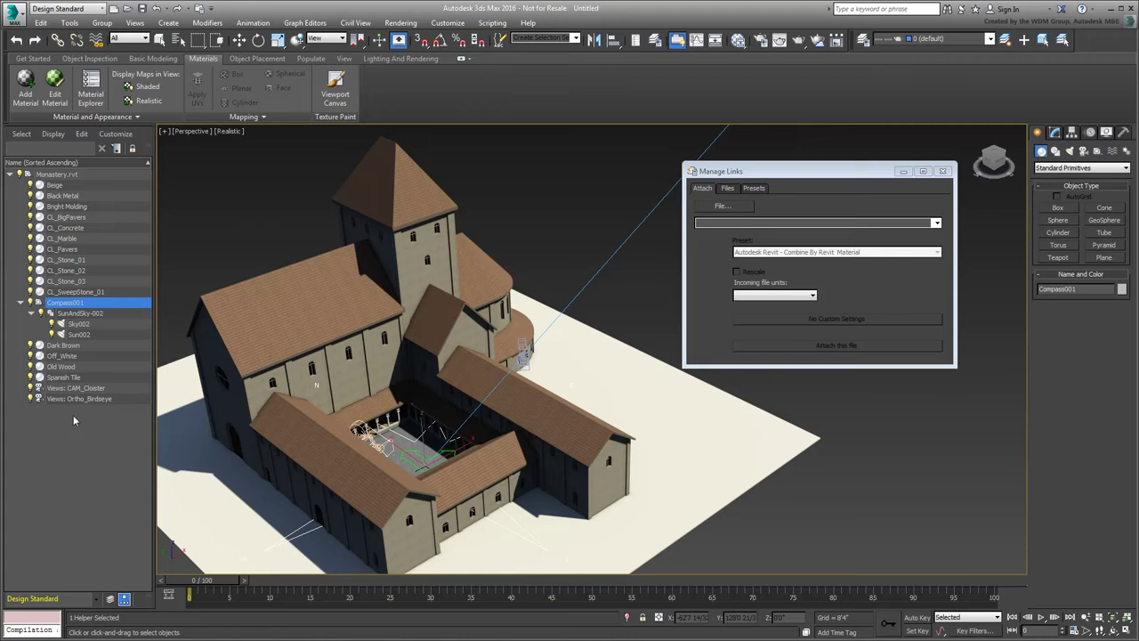
left_click(69, 377)
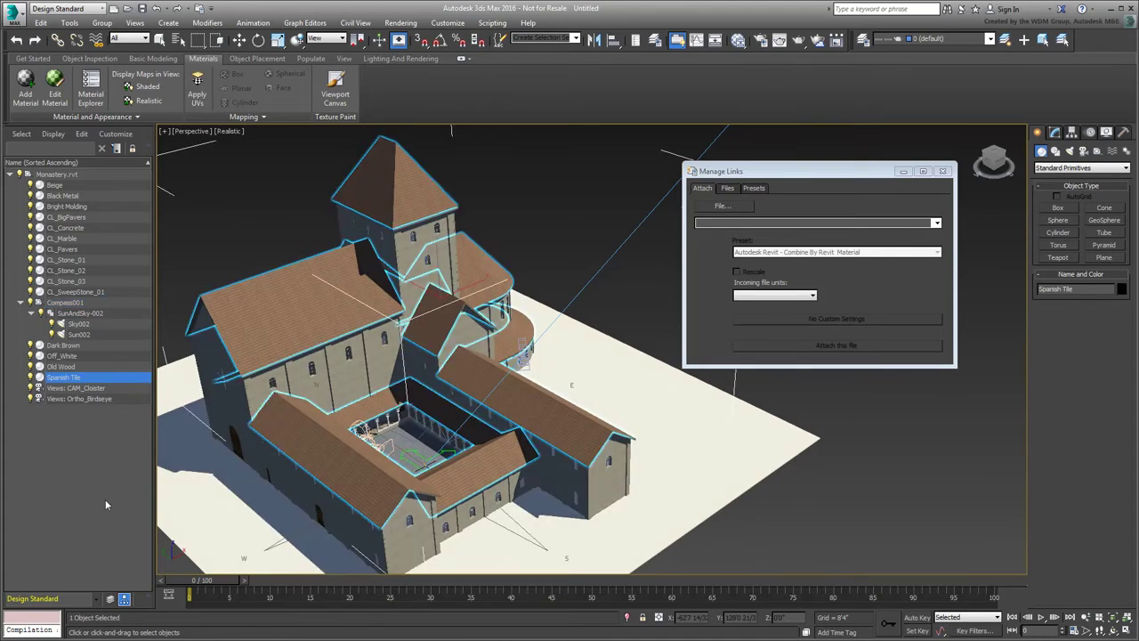
right_click(272, 364)
left_click(289, 373)
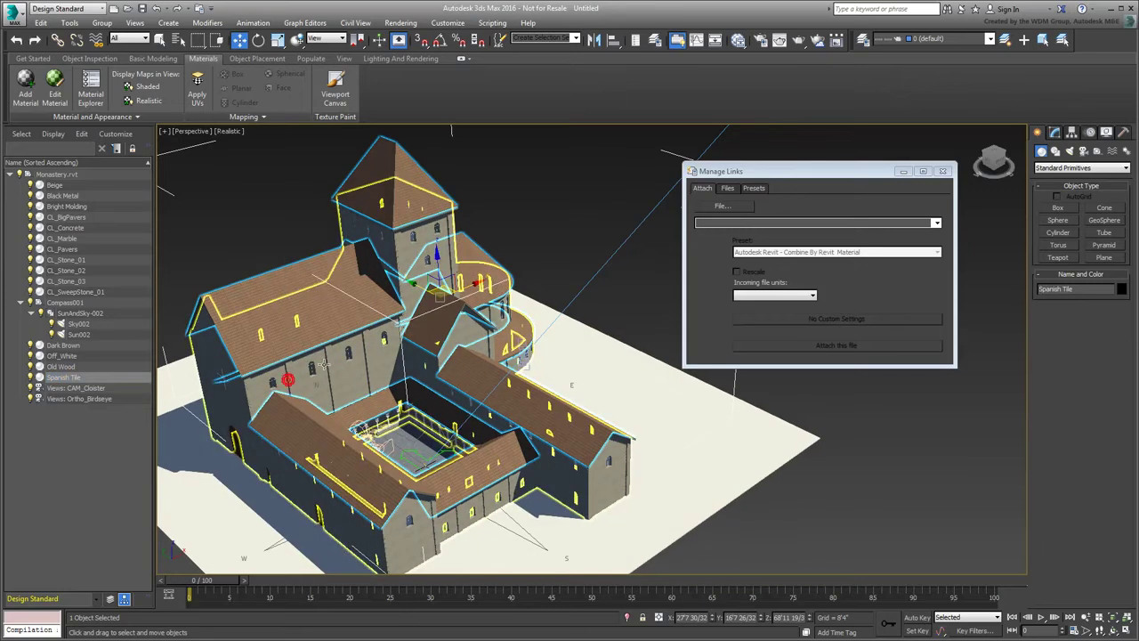
mouse_move(436, 261)
left_mouse_down()
mouse_move(428, 178)
mouse_move(428, 268)
left_mouse_up()
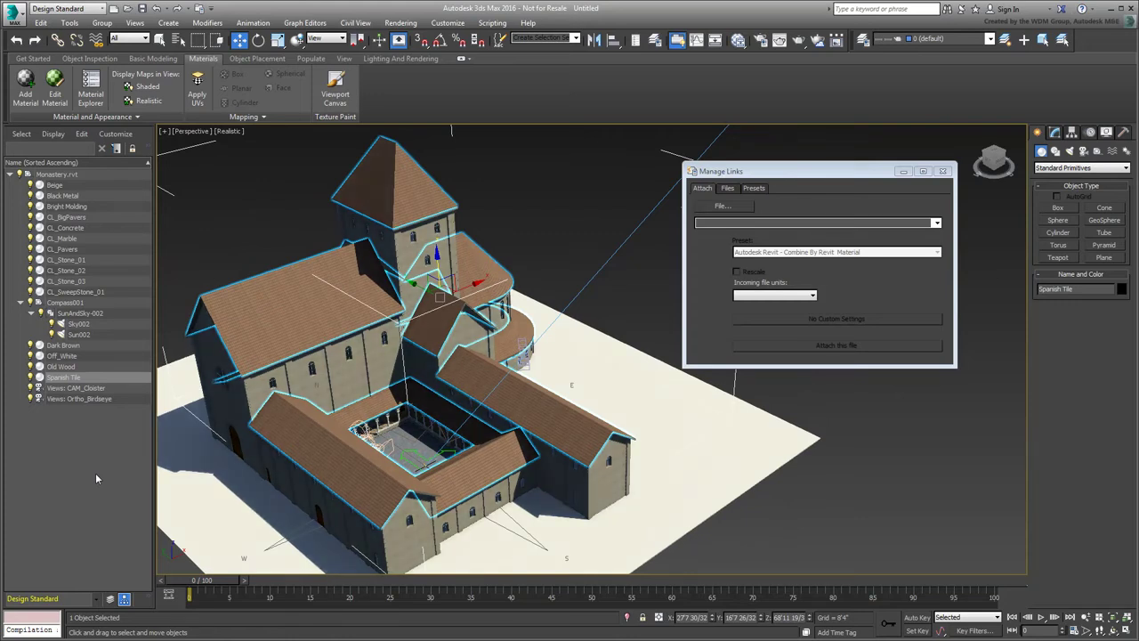
left_click(75, 260)
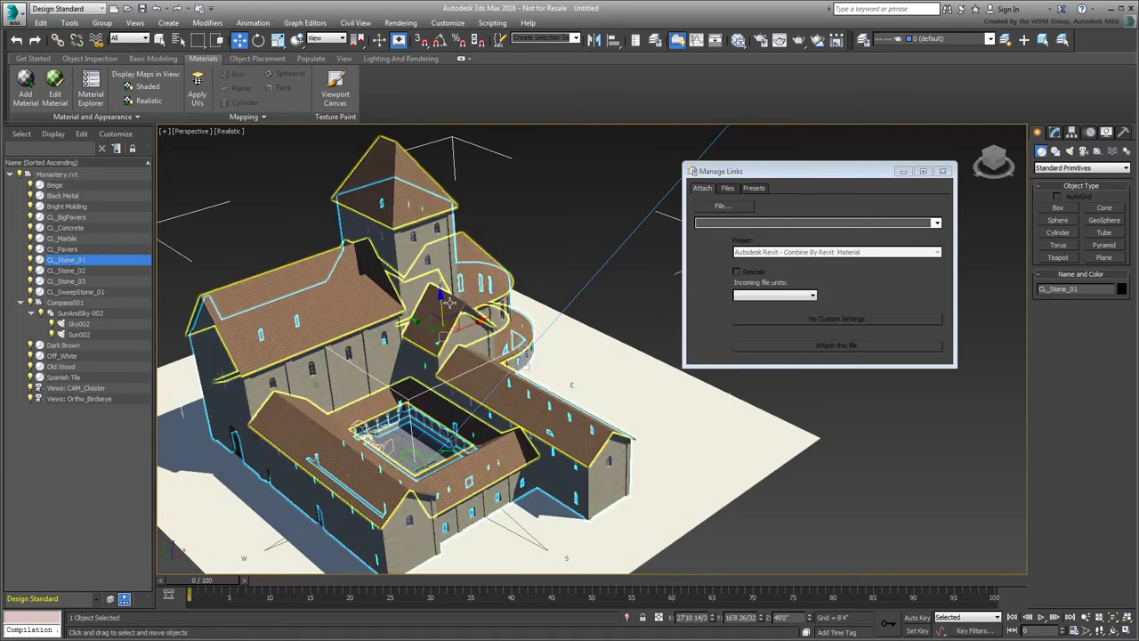
left_click_drag(450, 315, 443, 261)
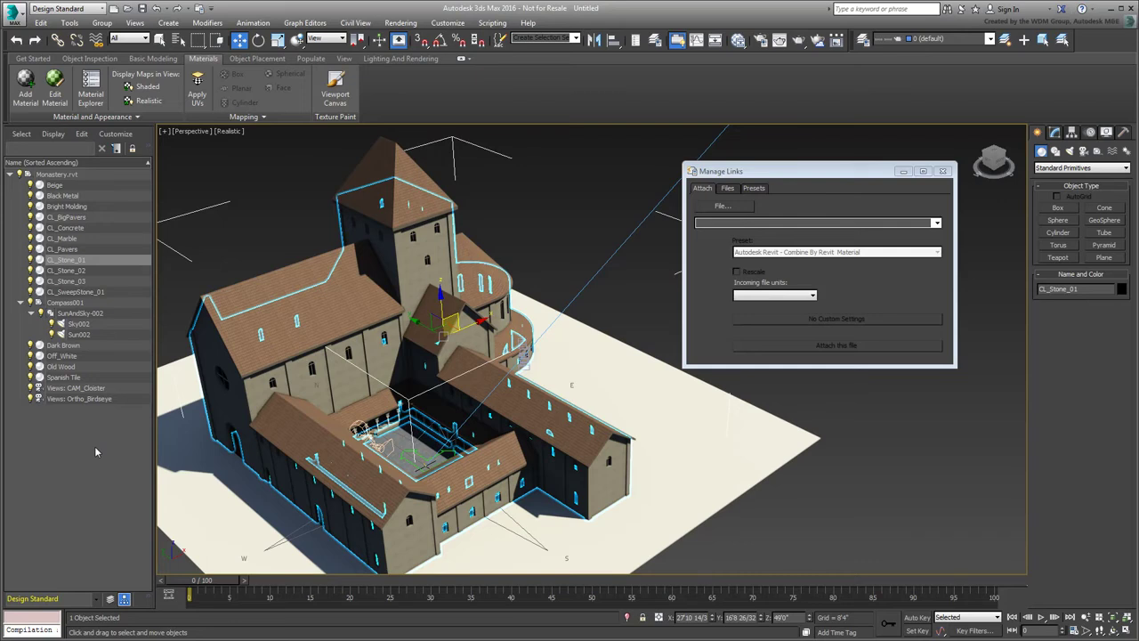
Detach the existing Monastery.rvt link and confirm removing its objects
left_click(728, 190)
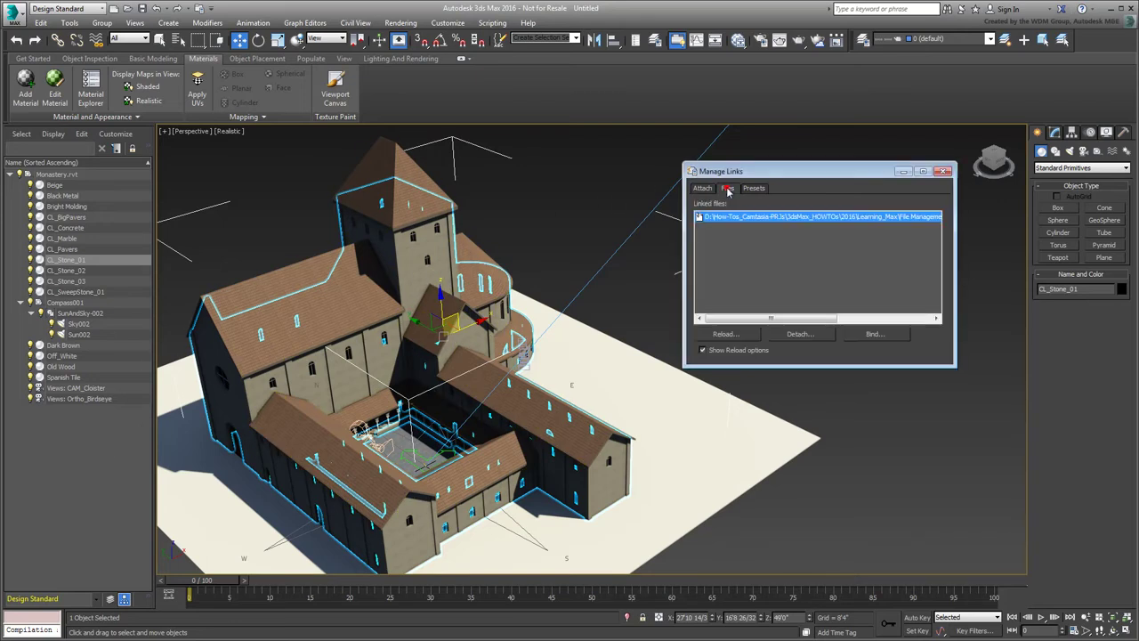
left_click(799, 335)
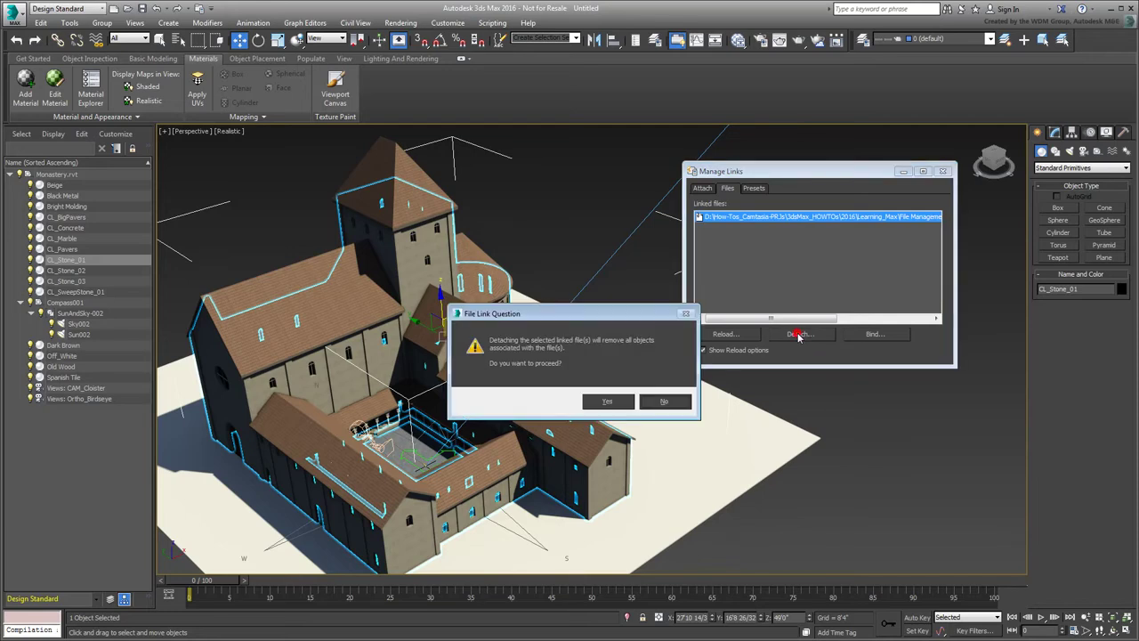
left_click(603, 403)
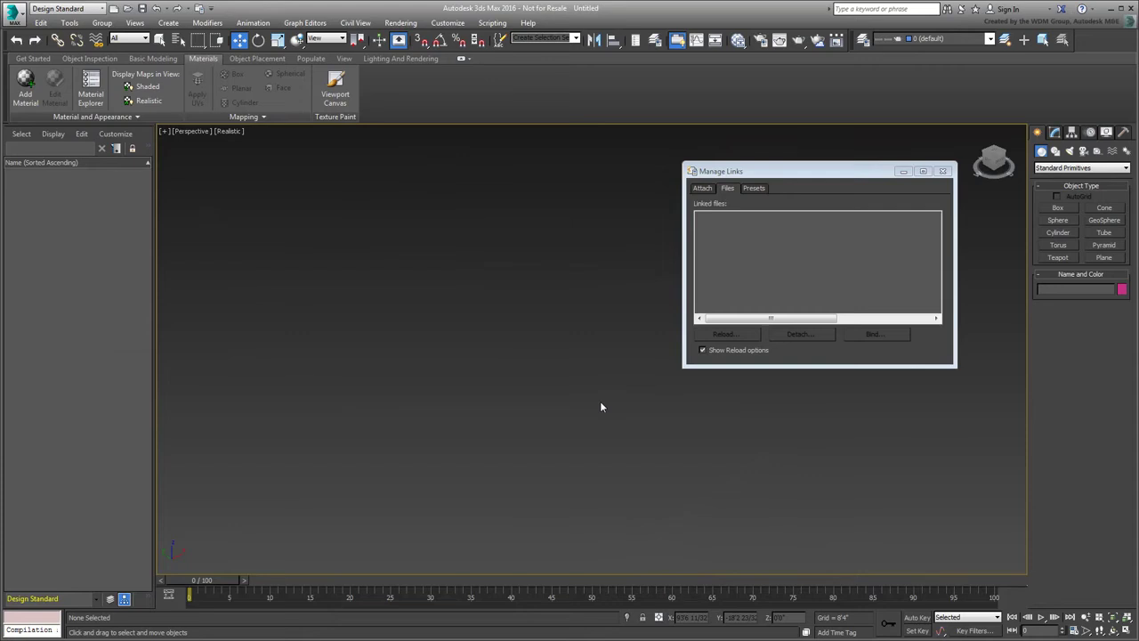
Attach Monastery.rvt again from Ortho_Birdseye using the Combine By Revit Category preset
left_click(702, 187)
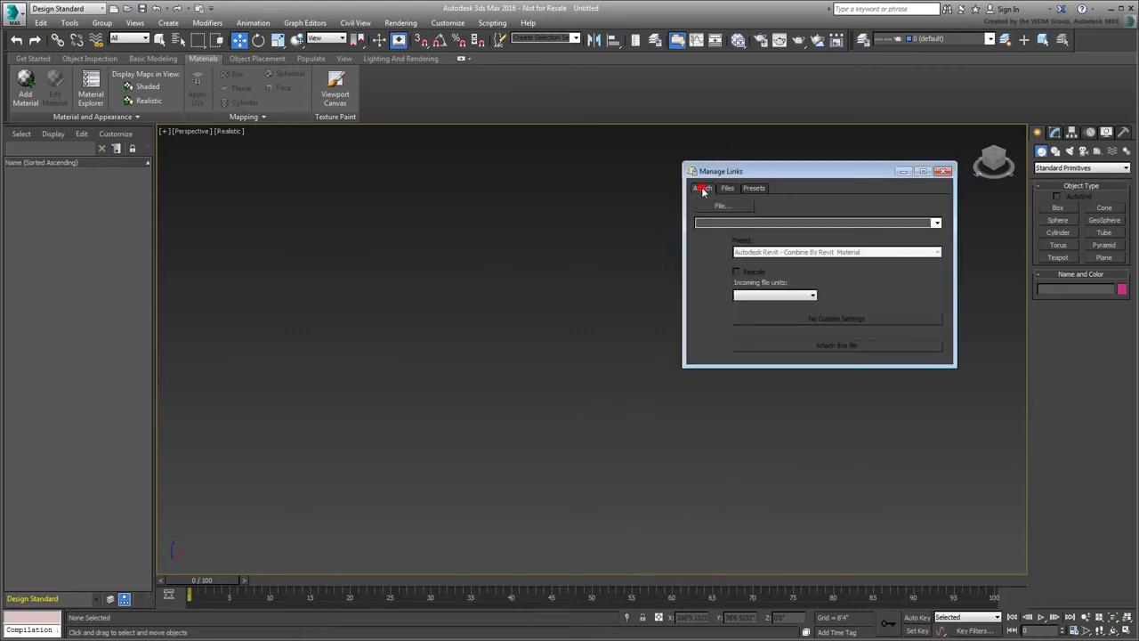
left_click(722, 207)
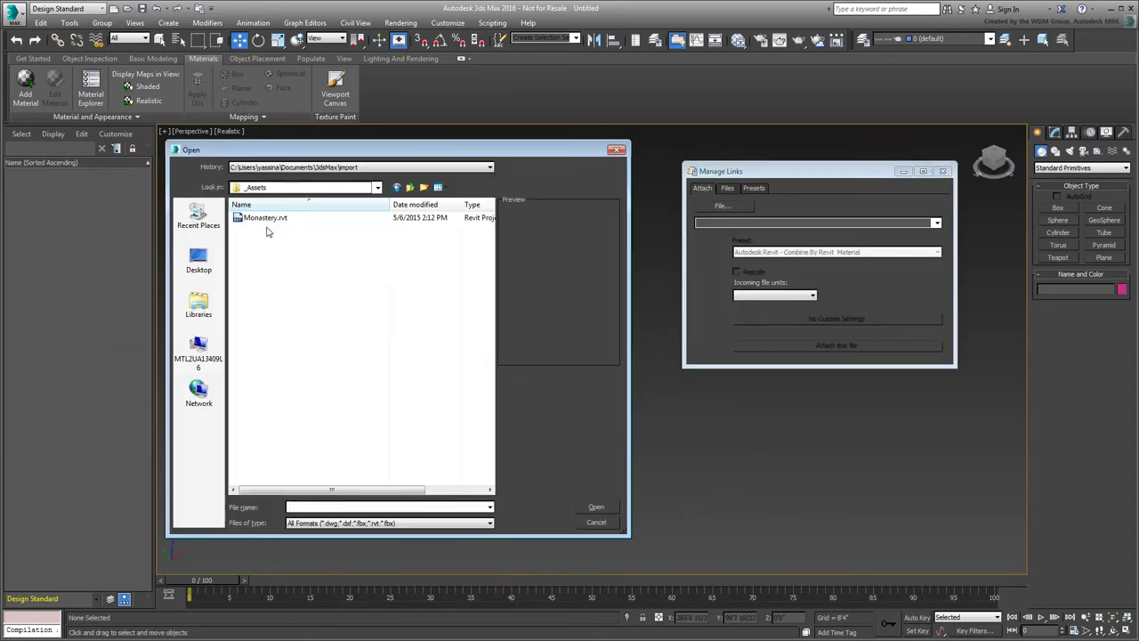
left_click(266, 219)
left_click(596, 507)
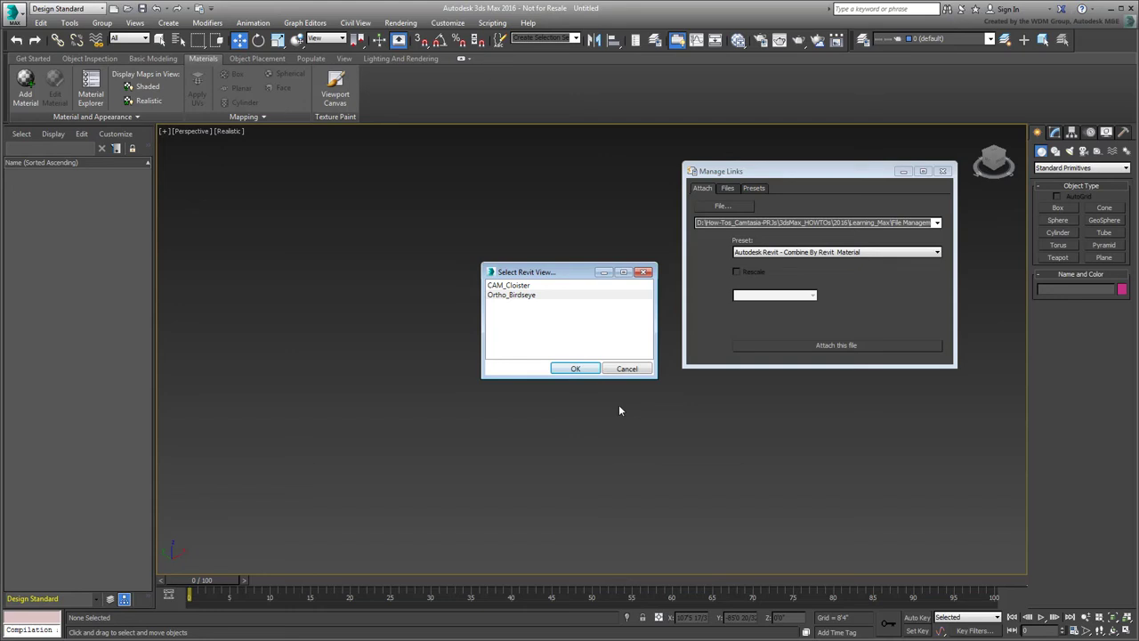
left_click(578, 369)
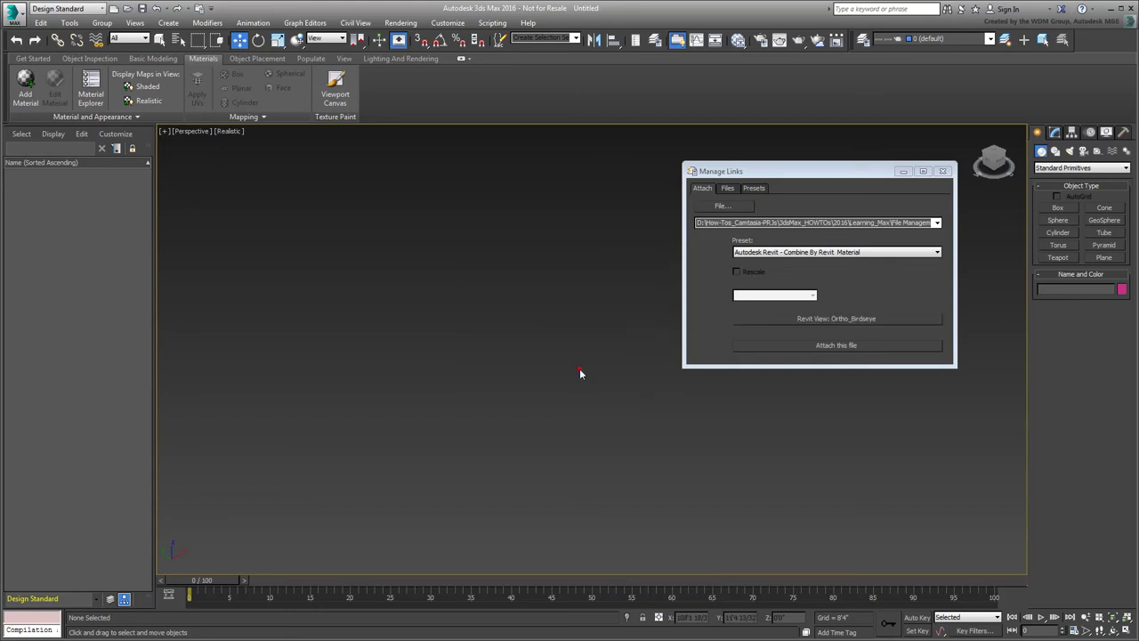
left_click(936, 253)
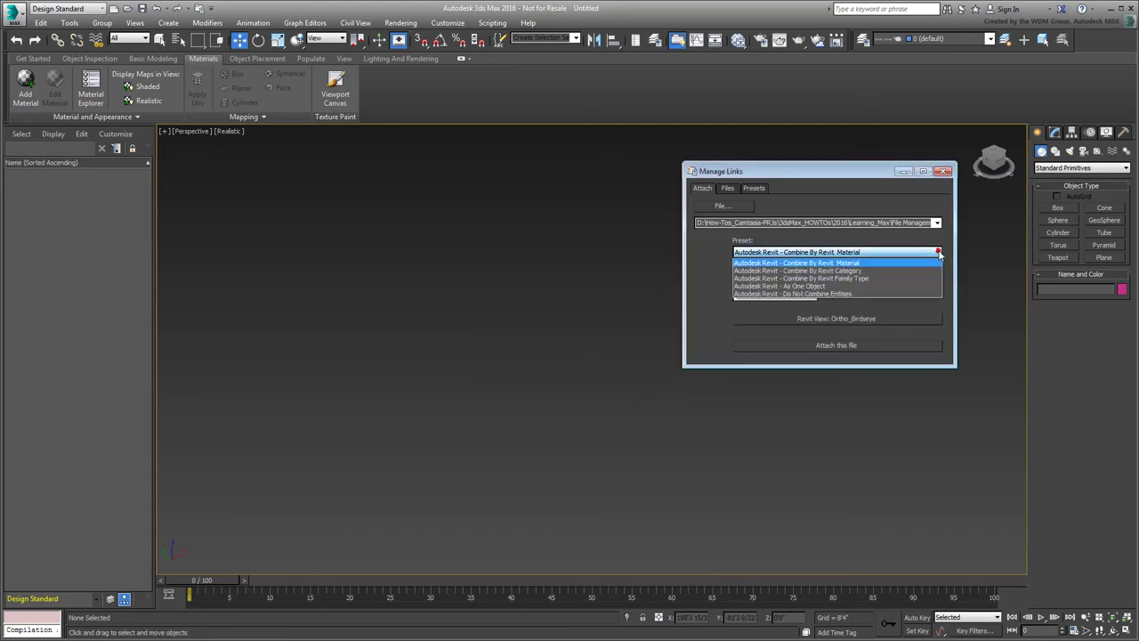
left_click(849, 272)
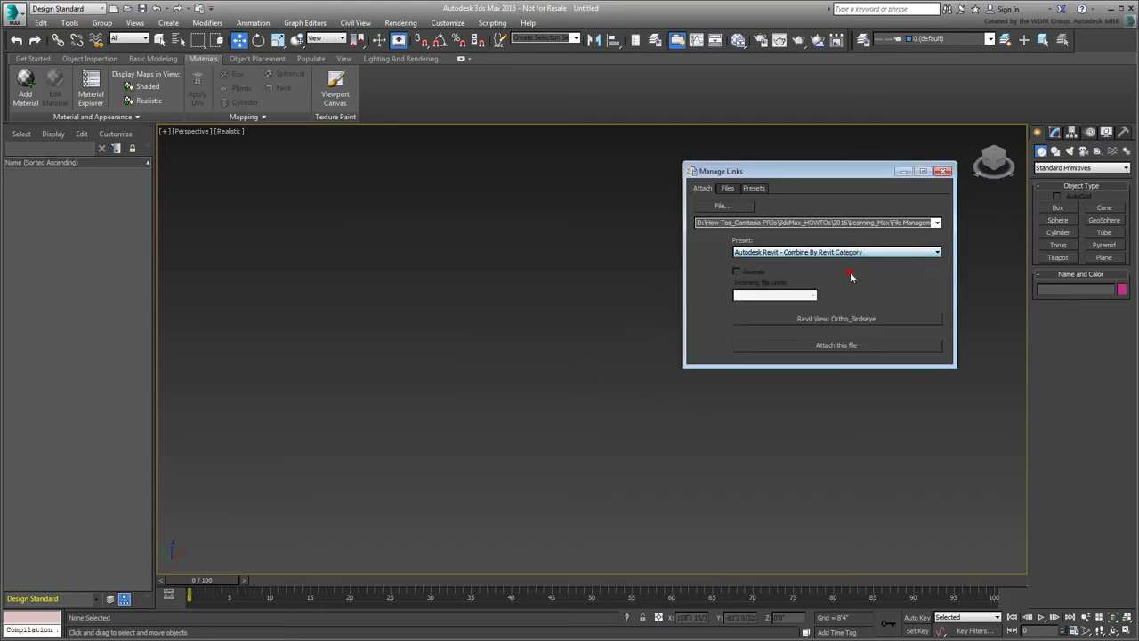
left_click(841, 348)
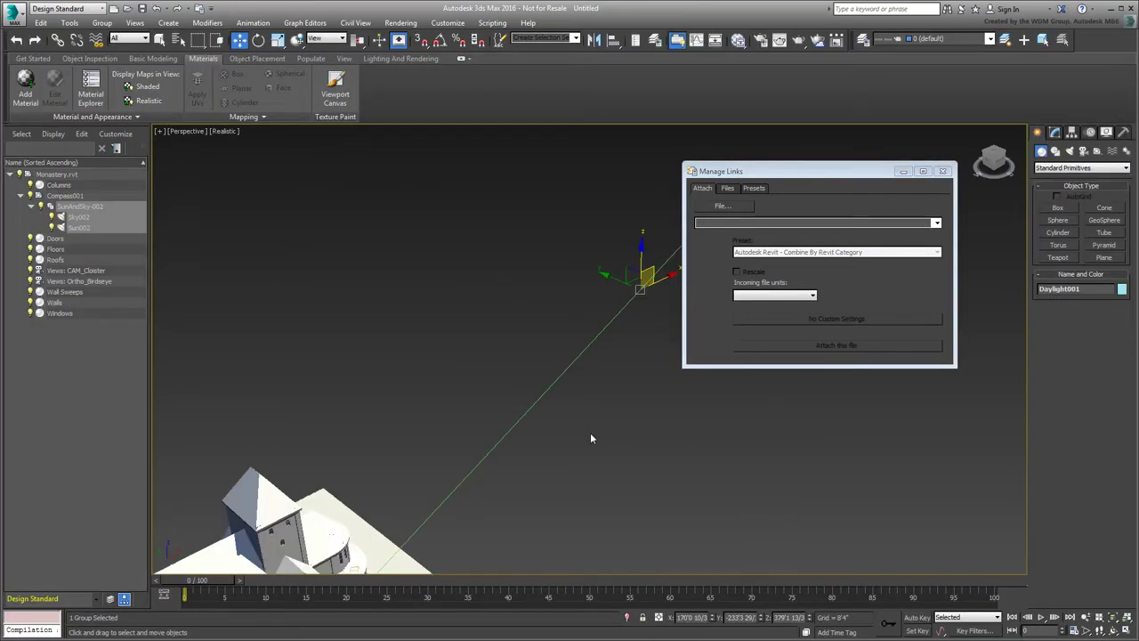
key("z")
scroll(503, 347, "up", 3)
middle_click_drag(492, 340, 503, 347)
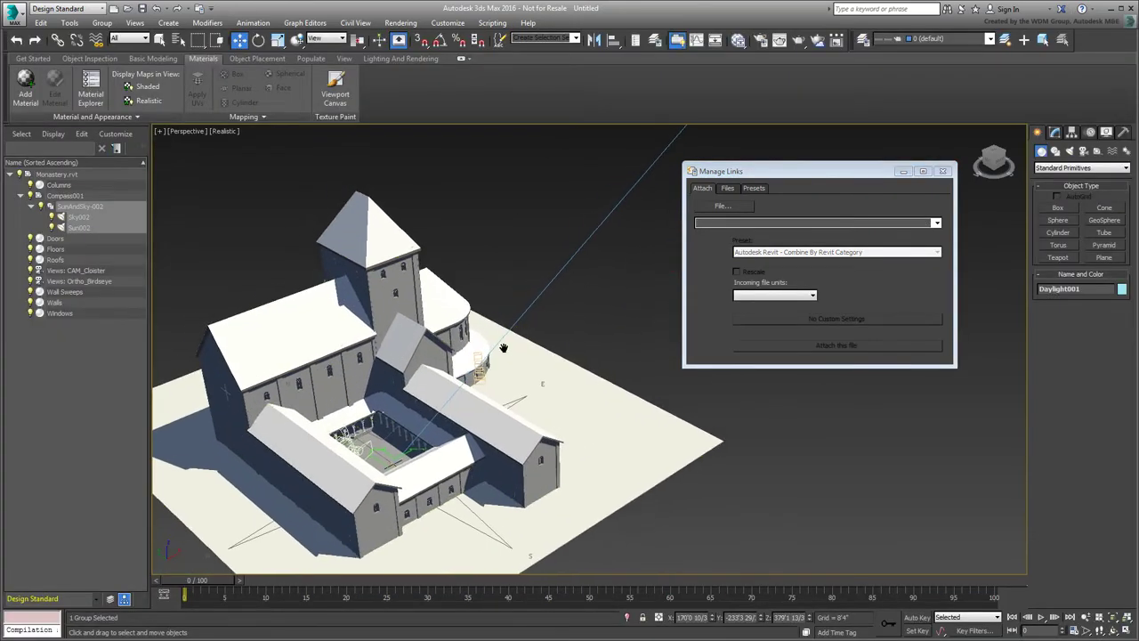
left_click(142, 87)
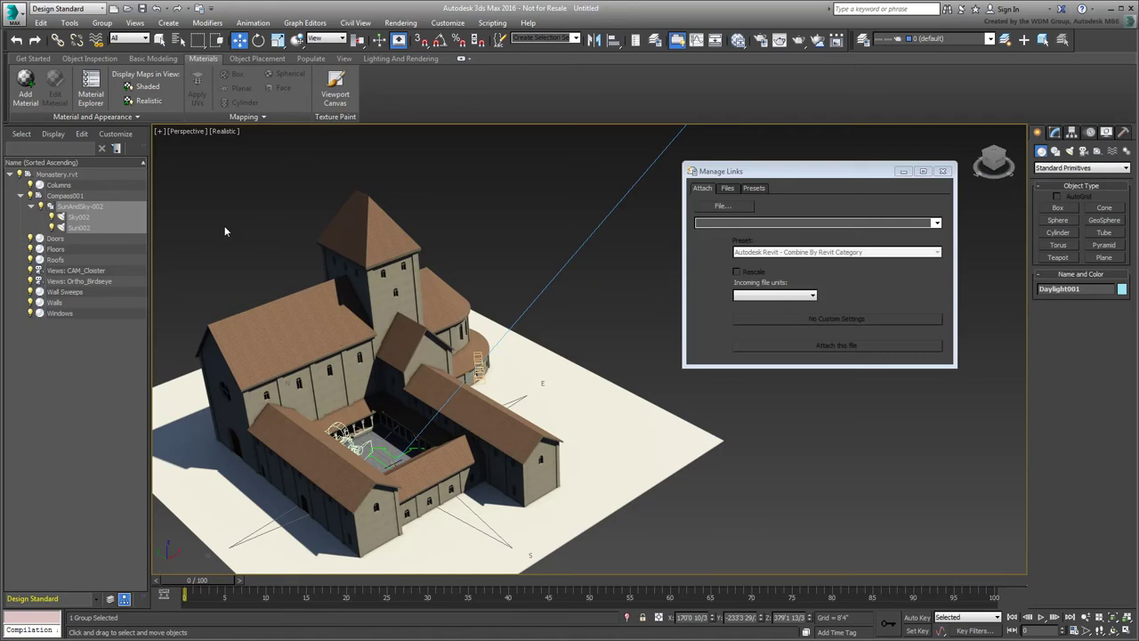
left_click(58, 303)
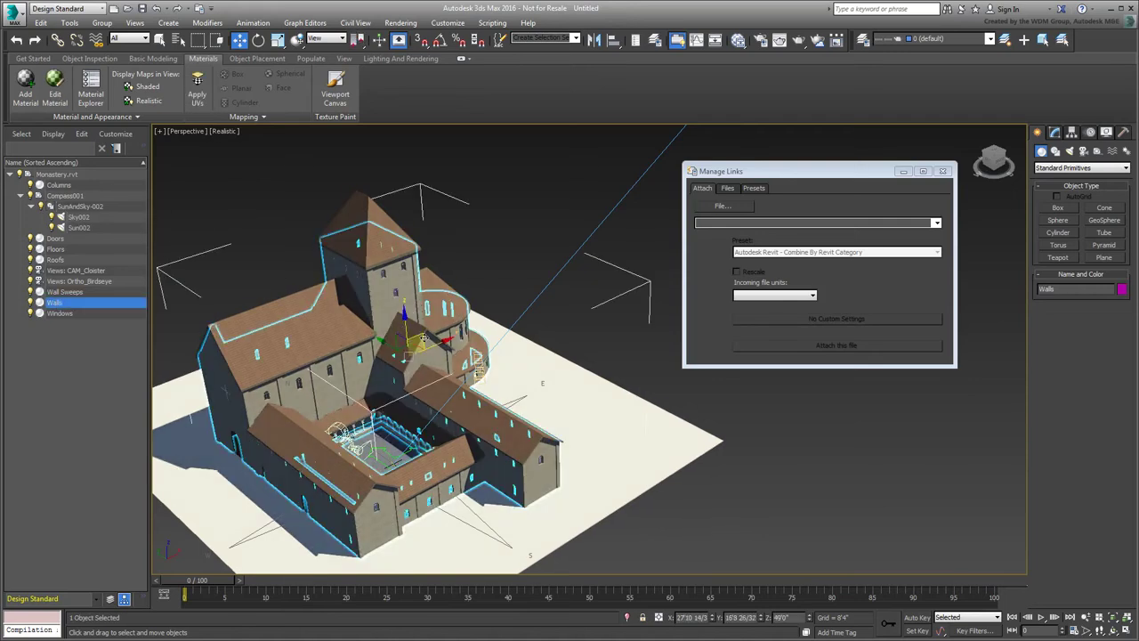
middle_click_drag(430, 283, 405, 283, "alt")
key("shift+z")
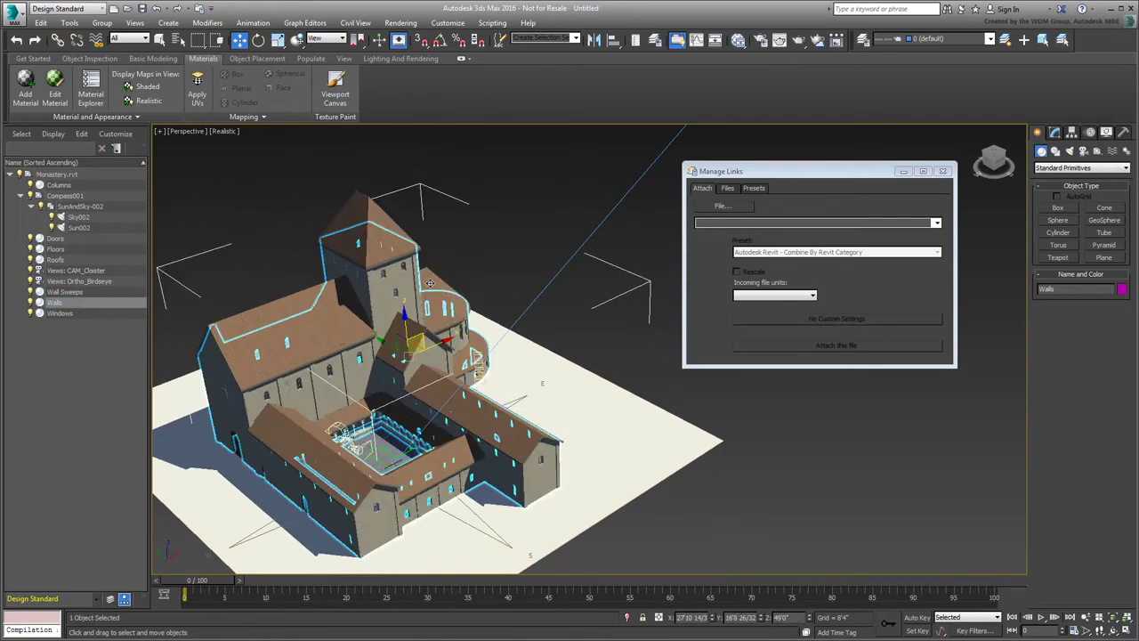
left_click(56, 260)
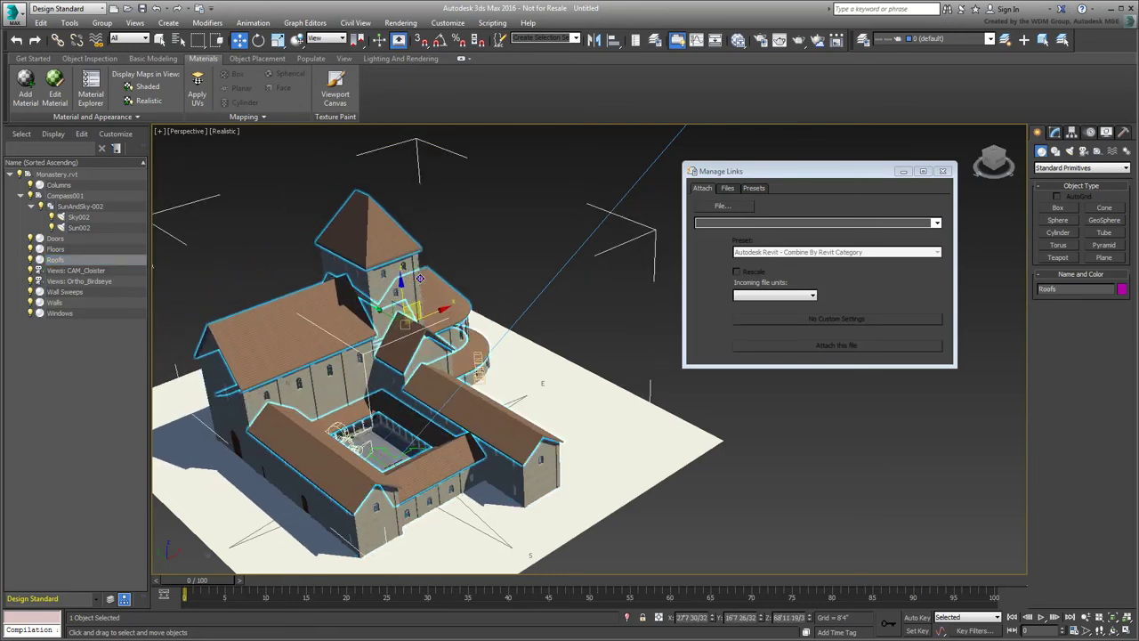
left_click(83, 239)
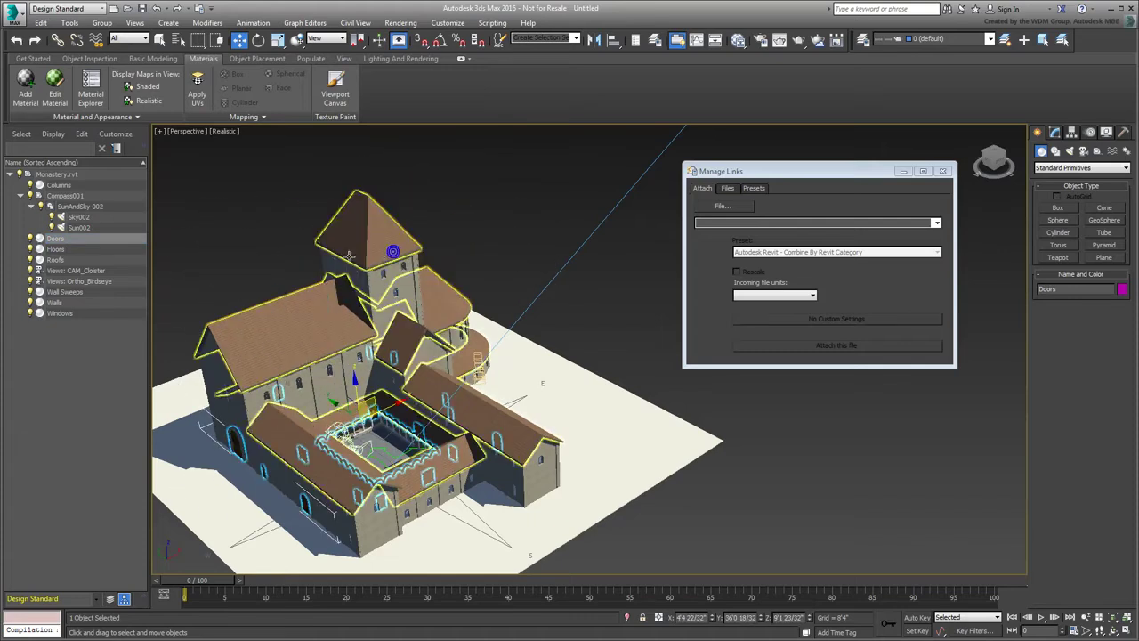
left_click(69, 314)
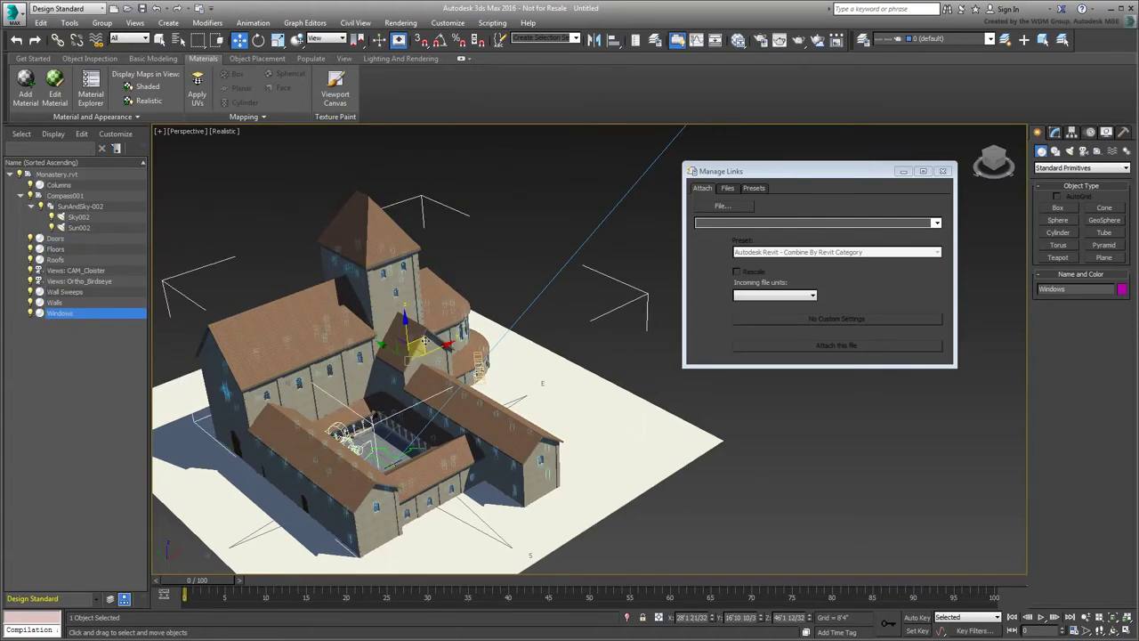
left_click(763, 470)
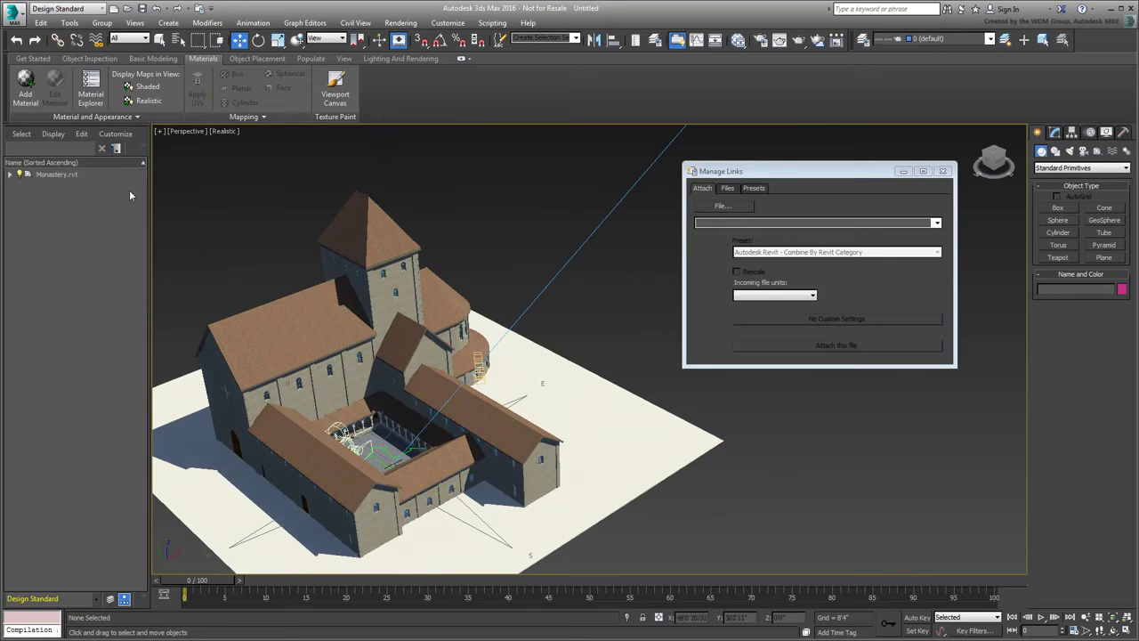
left_click(10, 175)
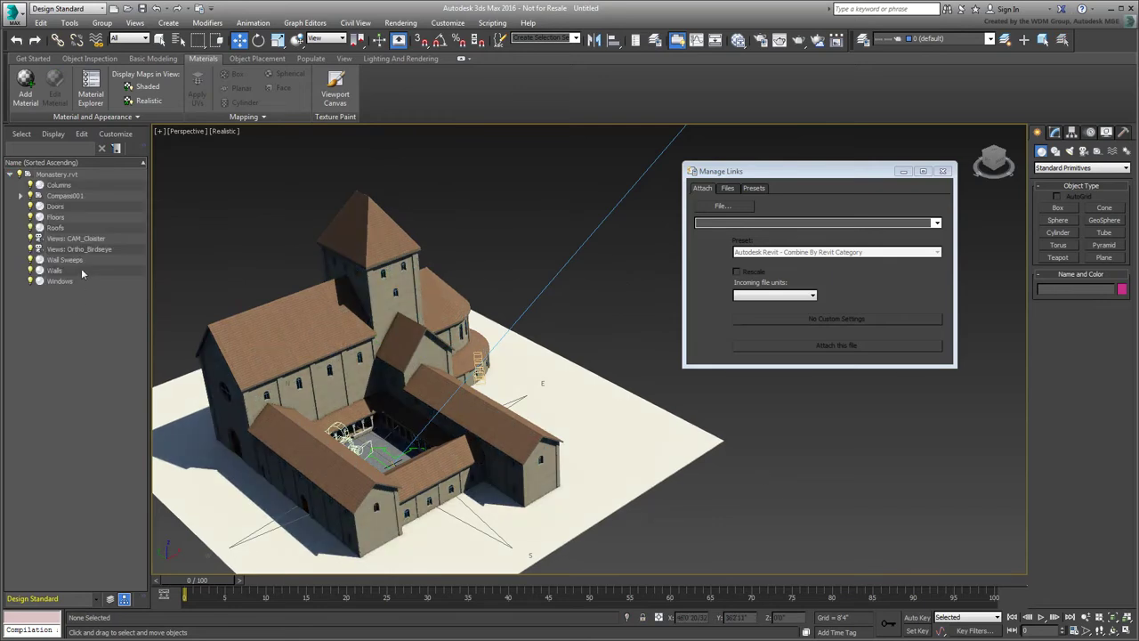
left_click(77, 238)
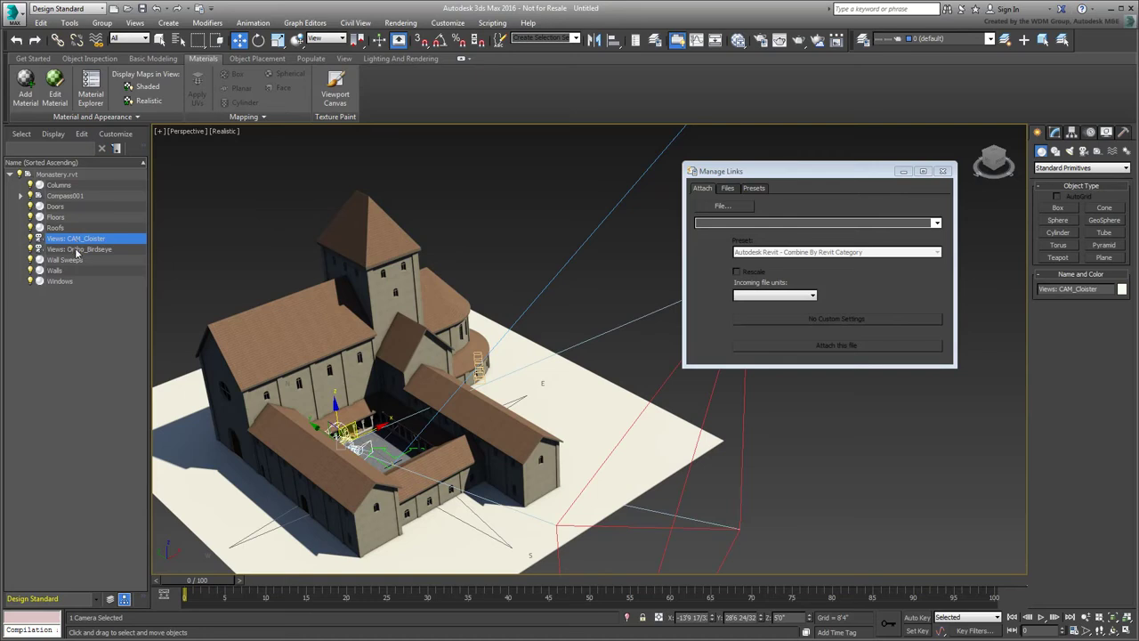
left_click(76, 250)
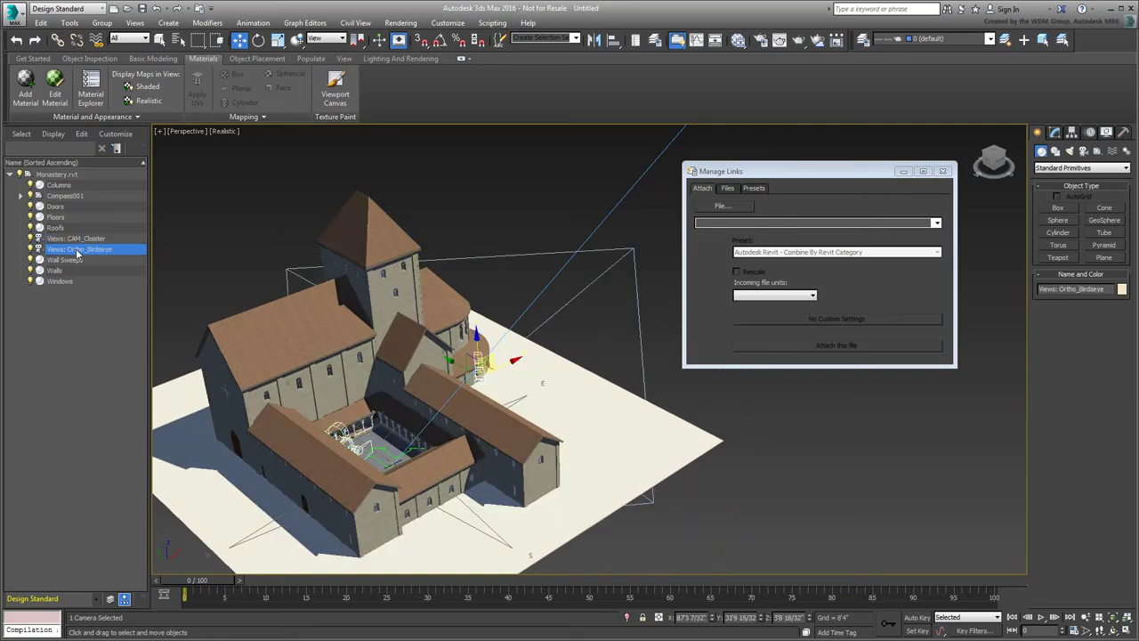
left_click(20, 195)
left_click(32, 206)
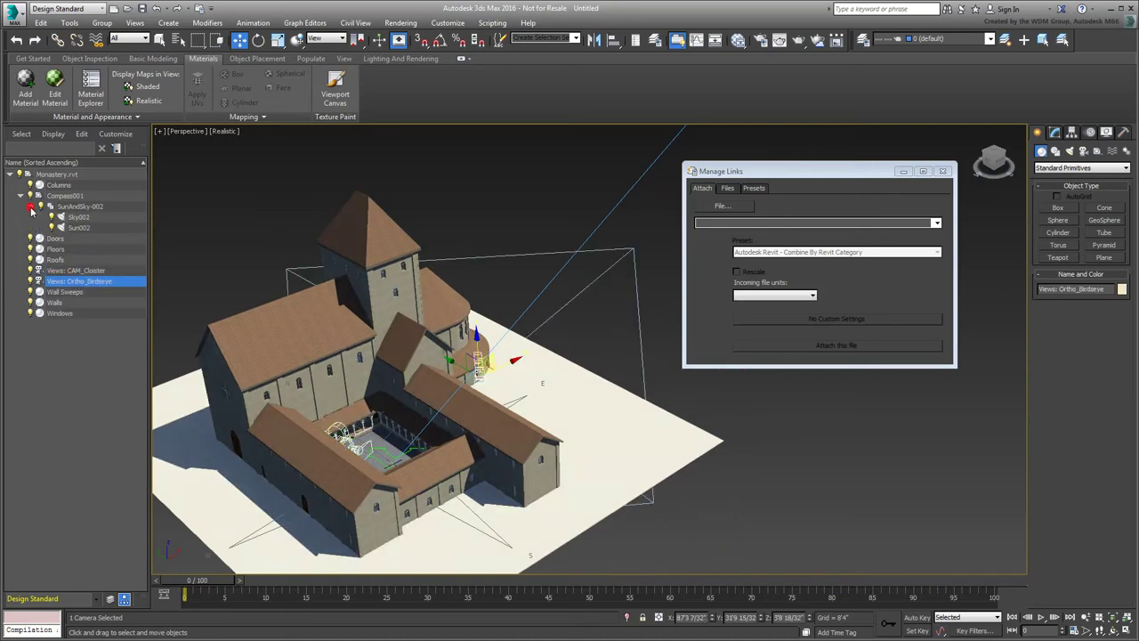
left_click(70, 197)
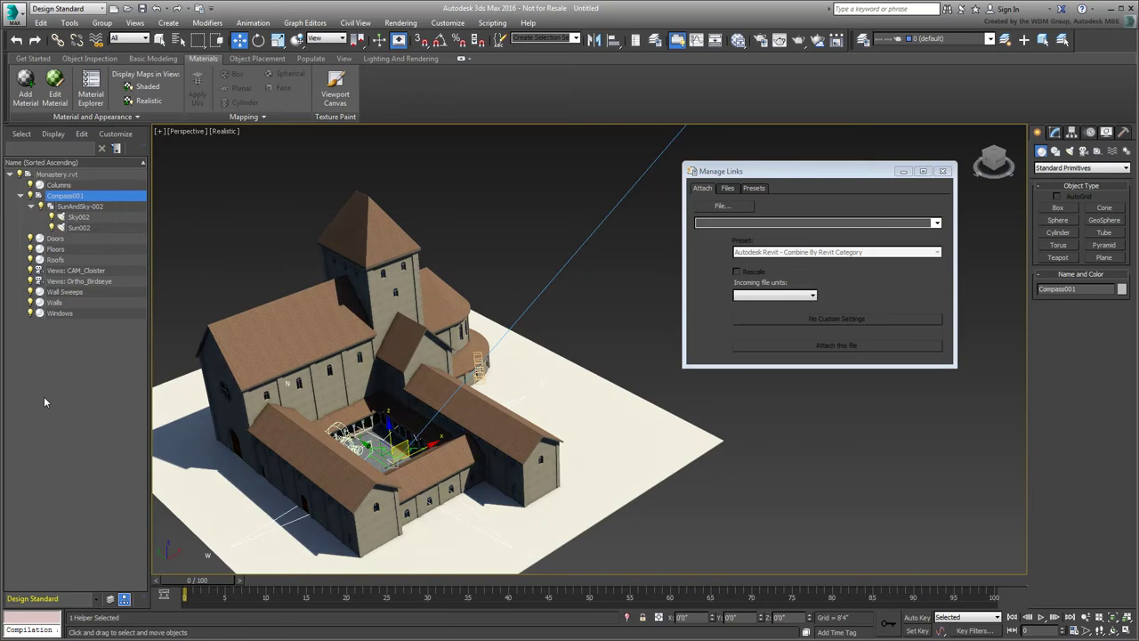
Detach the current Monastery.rvt link and remove its objects
left_click(726, 189)
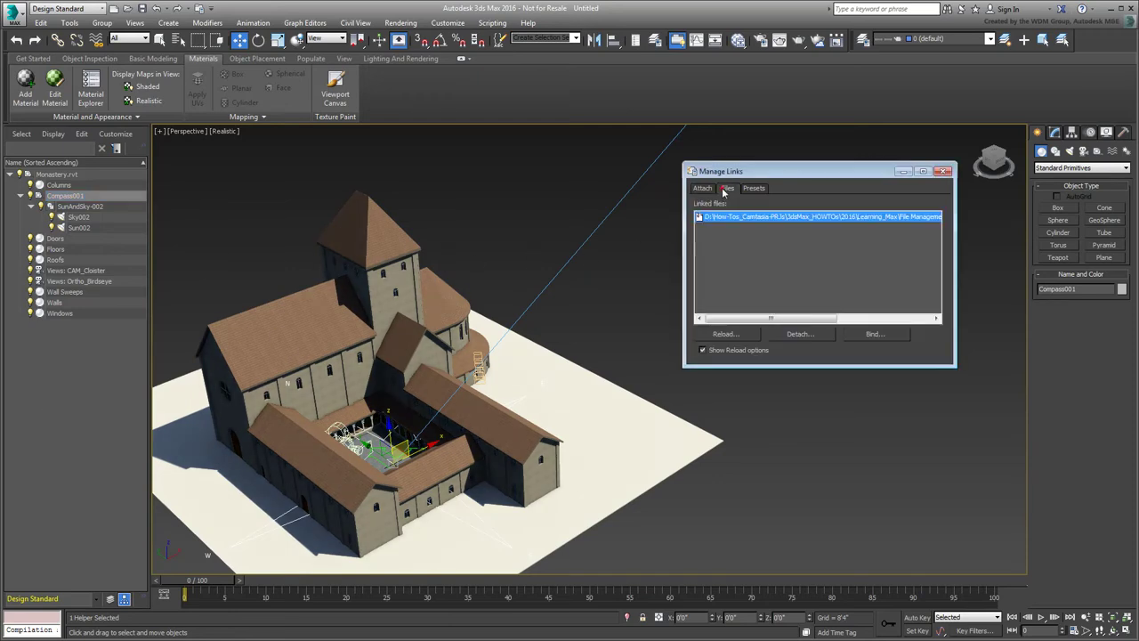
left_click(799, 334)
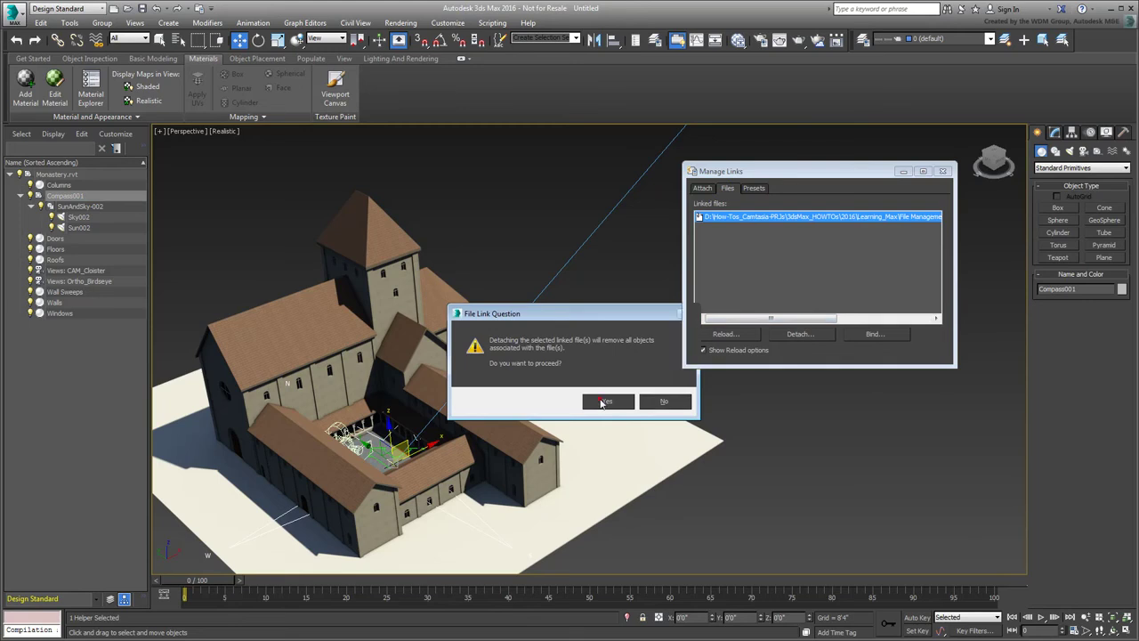
left_click(603, 401)
Attach Monastery.rvt from Ortho_Birdseye with the Combine By Revit Family Type preset
left_click(702, 188)
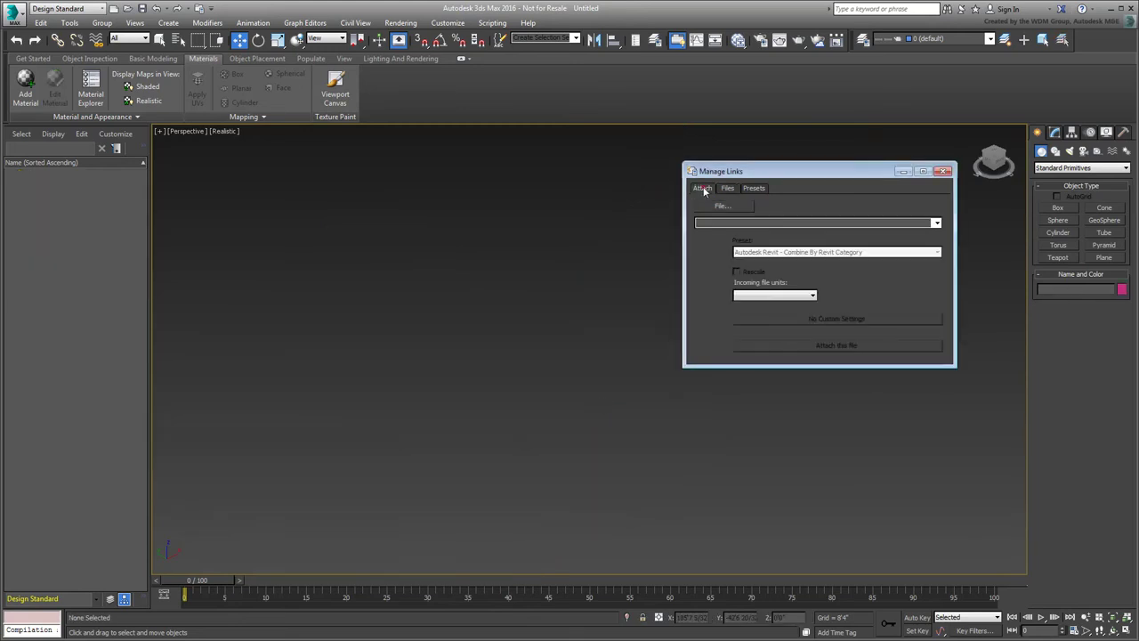
left_click(724, 206)
left_click(267, 218)
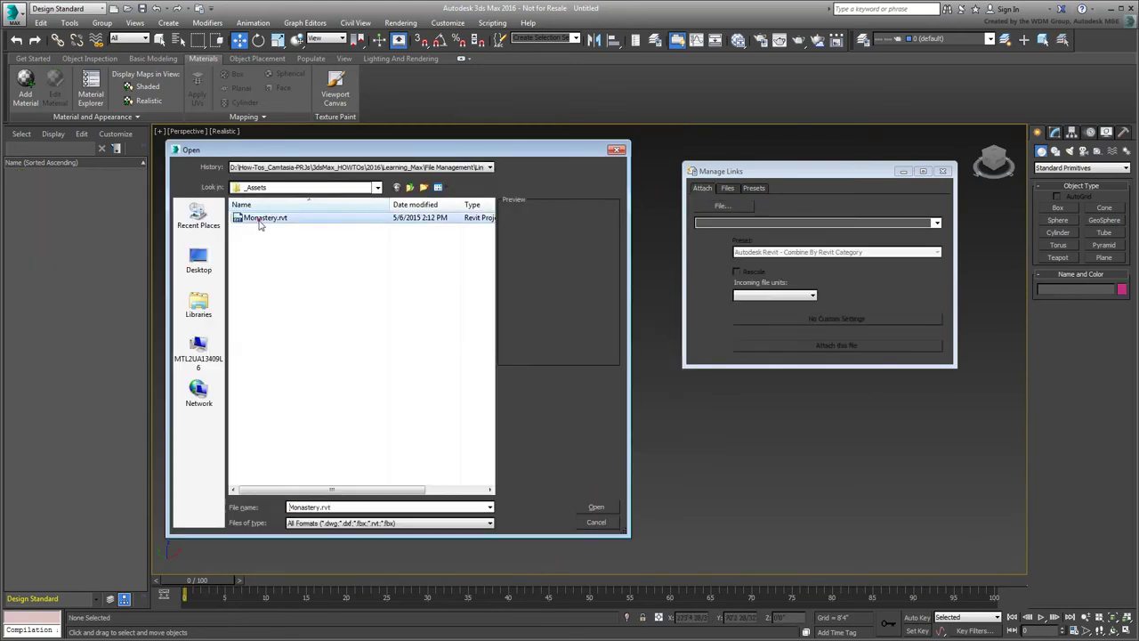
left_click(592, 508)
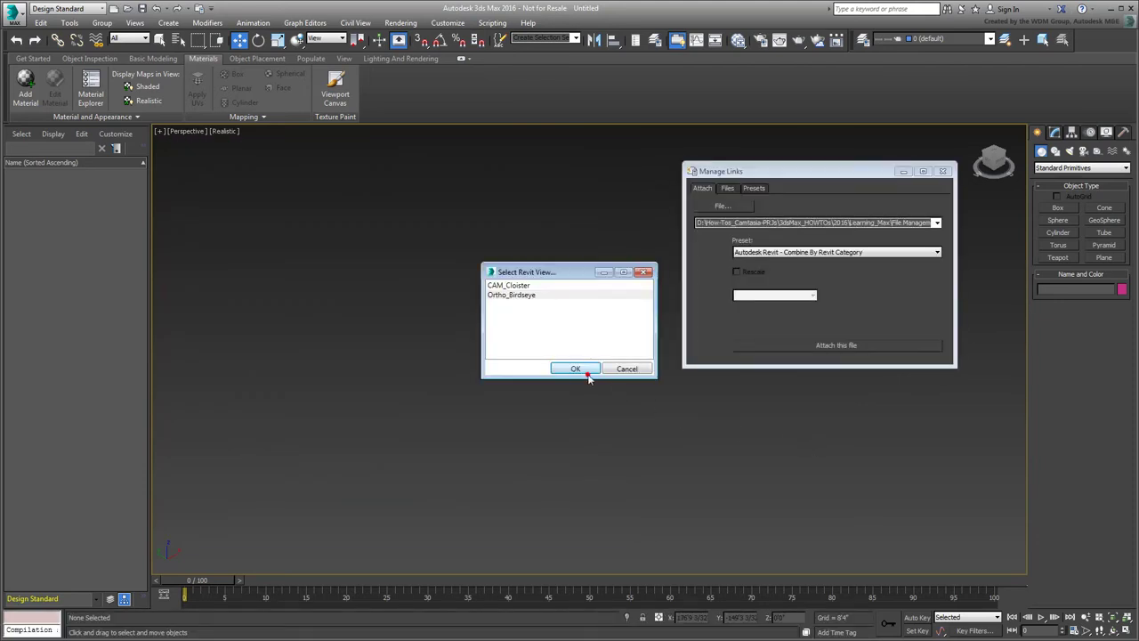
left_click(581, 370)
left_click(936, 253)
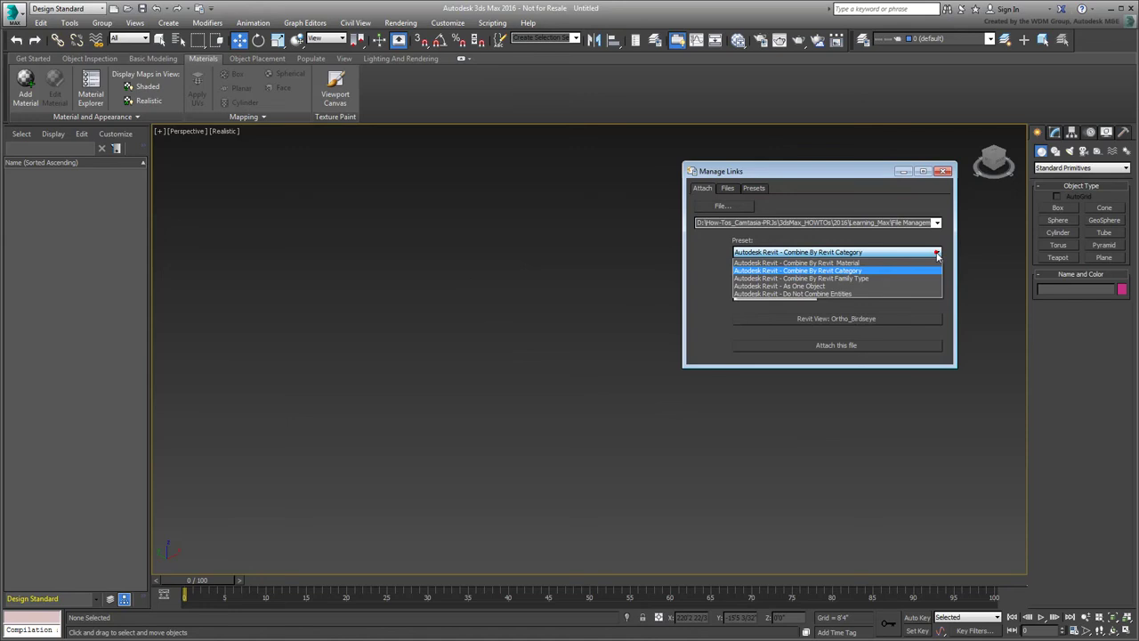
left_click(847, 280)
left_click(845, 347)
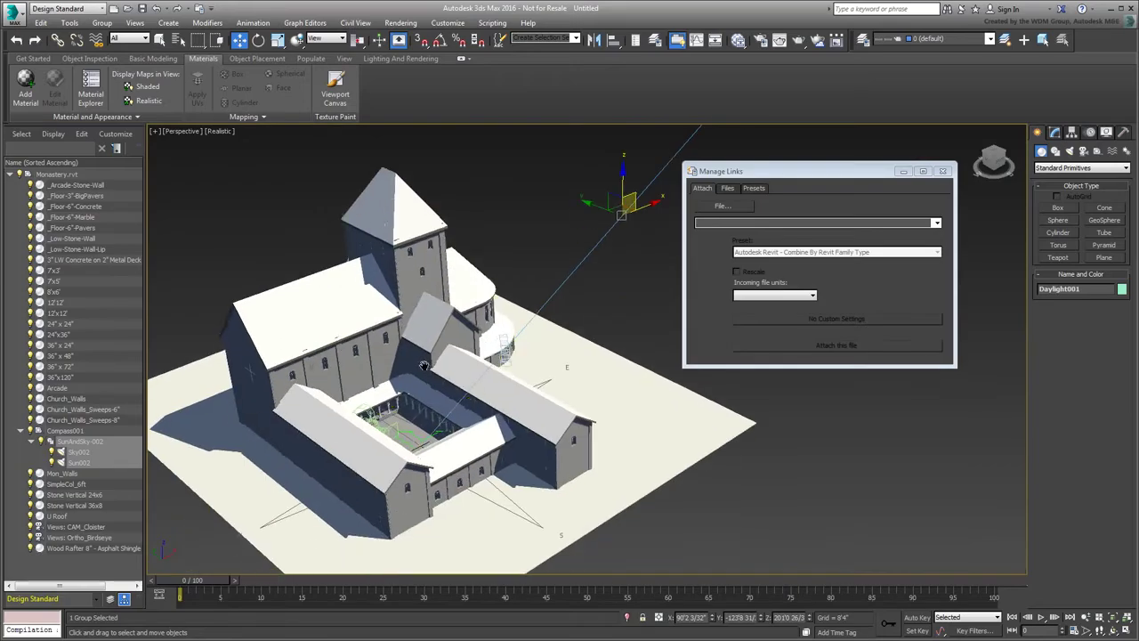
Lift Church_Walls, Mon_Walls and the asphalt-shingle roofs upward to inspect the separate objects
left_click(147, 100)
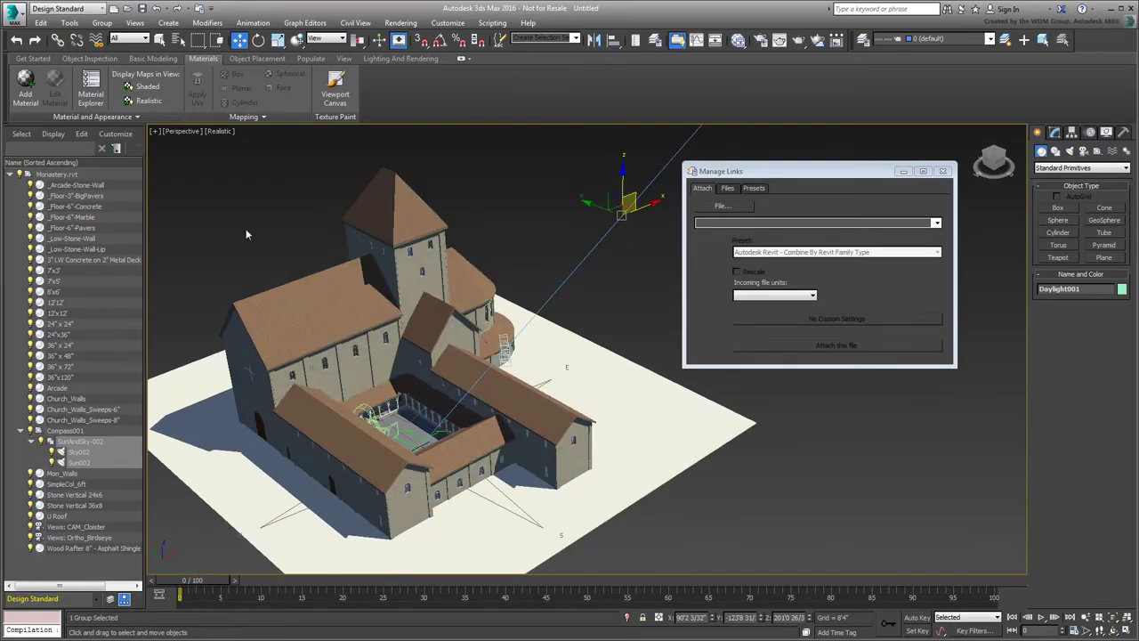
middle_click_drag(223, 246, 228, 251, "alt")
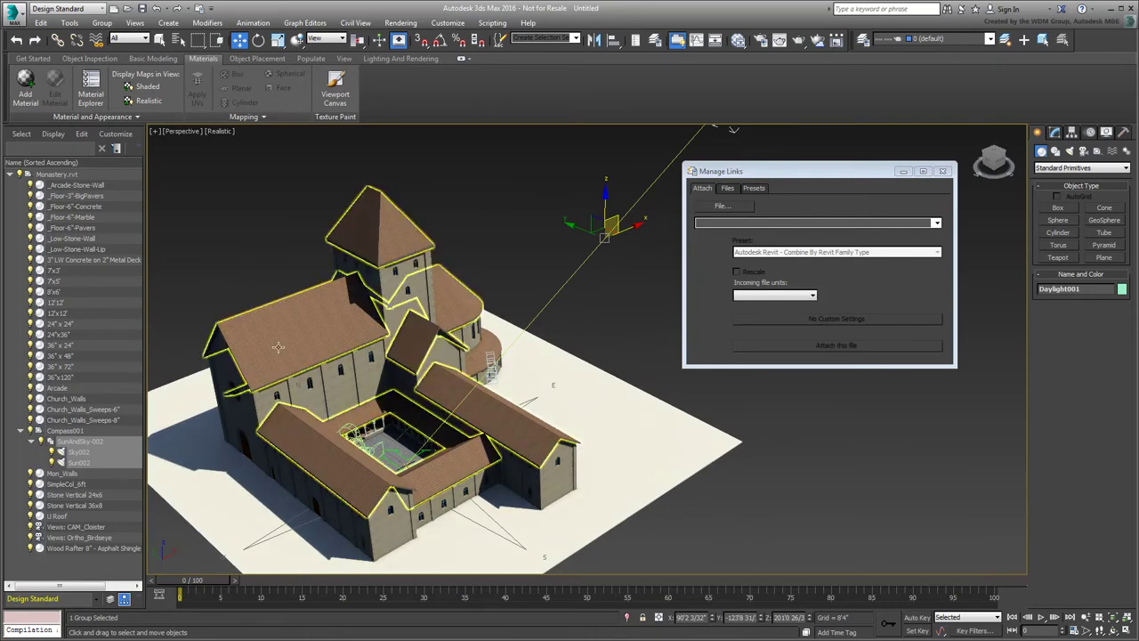
left_click(338, 393)
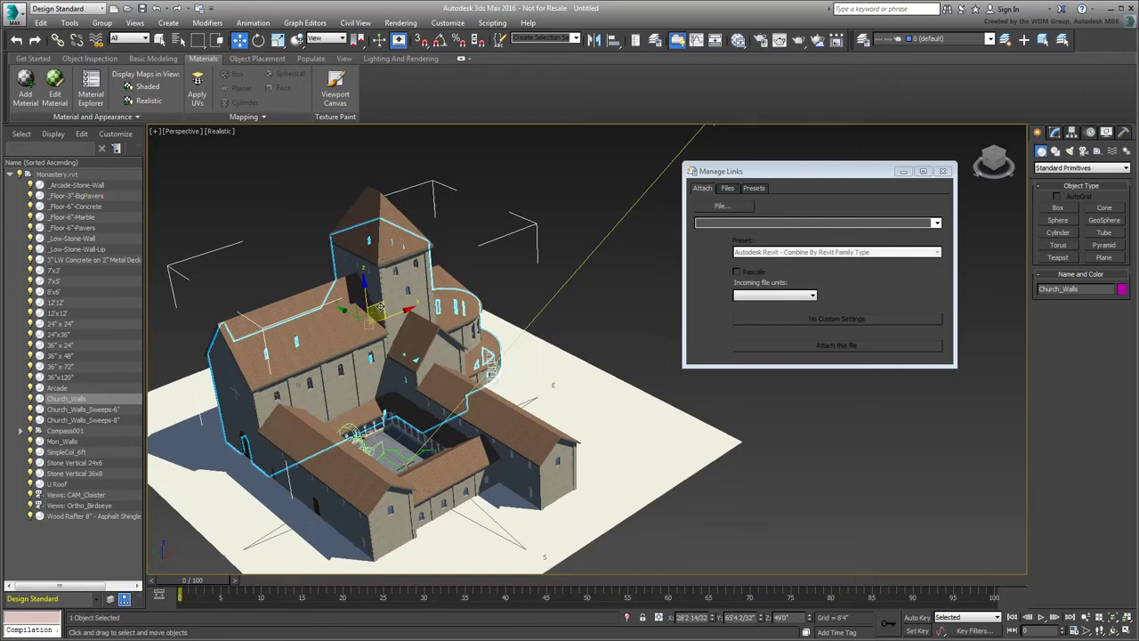
mouse_move(380, 305)
left_mouse_down()
mouse_move(378, 231)
mouse_move(400, 195)
mouse_move(373, 236)
mouse_move(380, 305)
left_mouse_up()
left_click(421, 418)
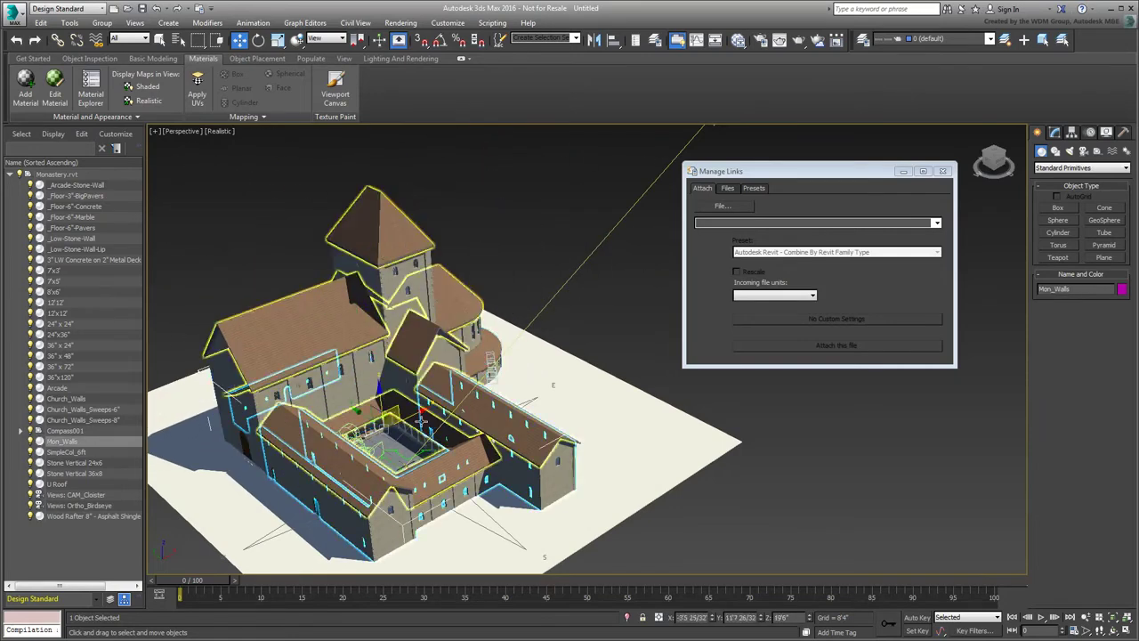
left_click_drag(421, 419, 397, 407)
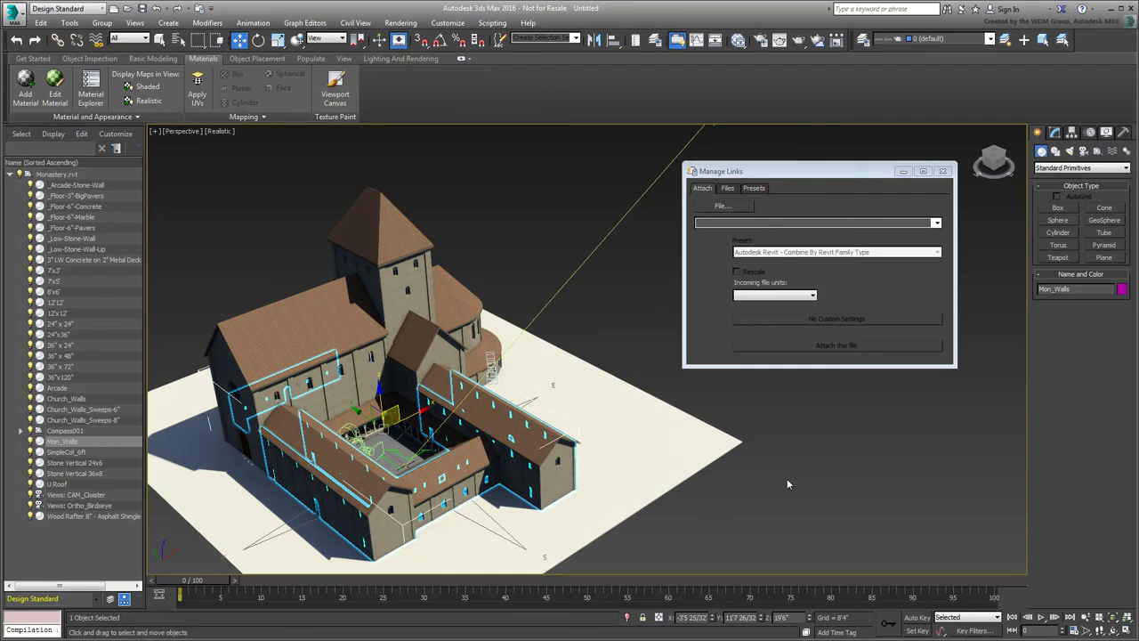
left_click(287, 318)
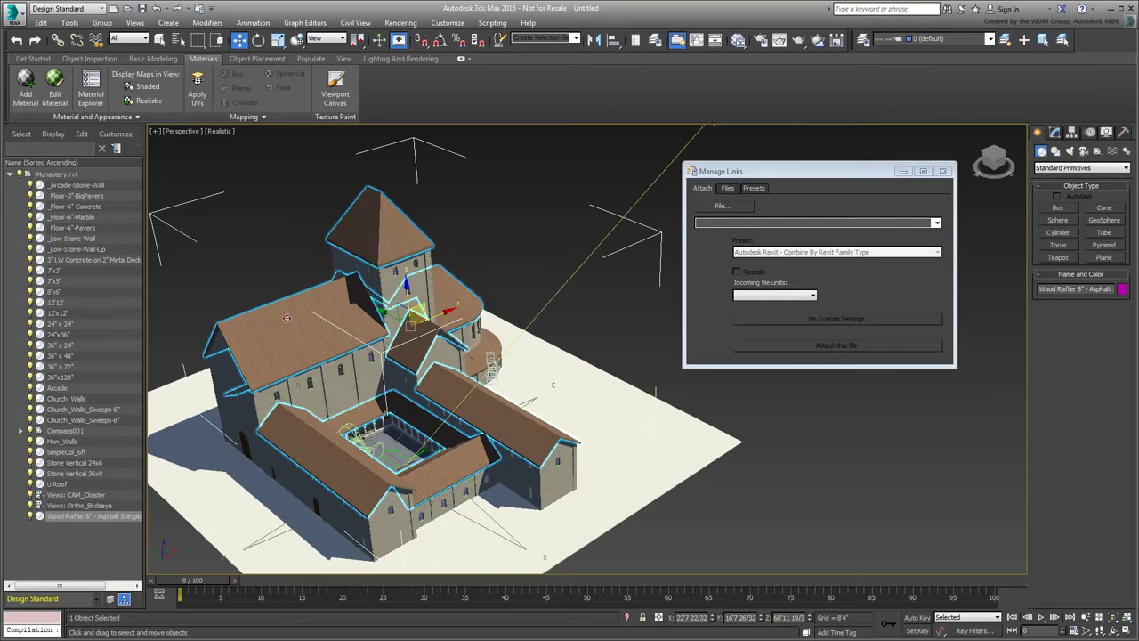
left_click_drag(411, 309, 519, 338)
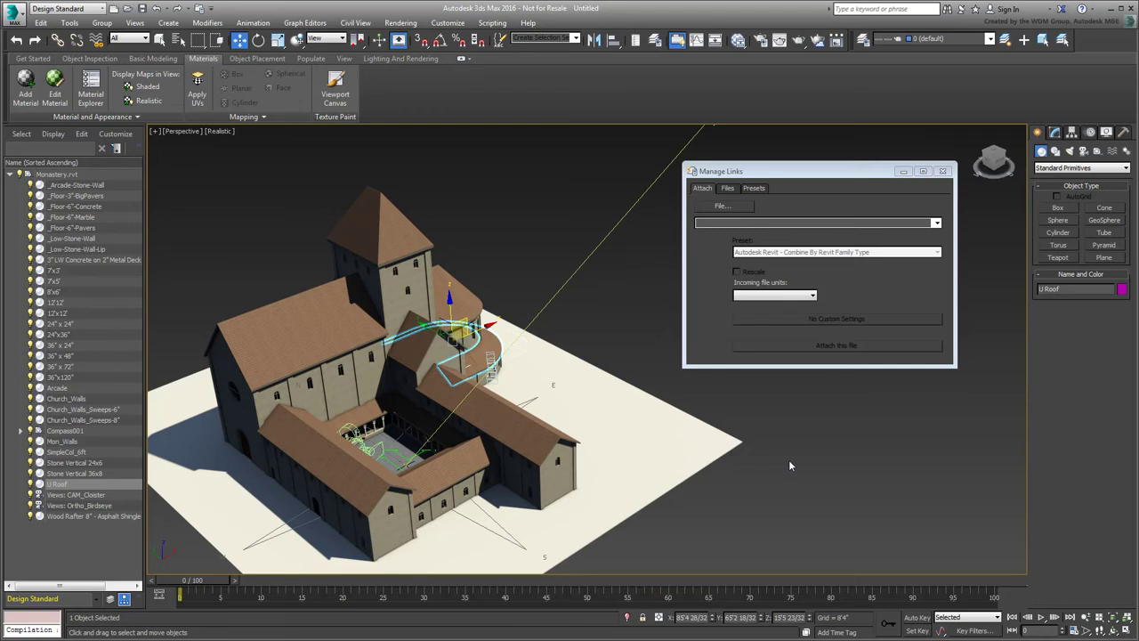
Detach the family-type Monastery.rvt link and confirm the removal
left_click(727, 188)
left_click(798, 333)
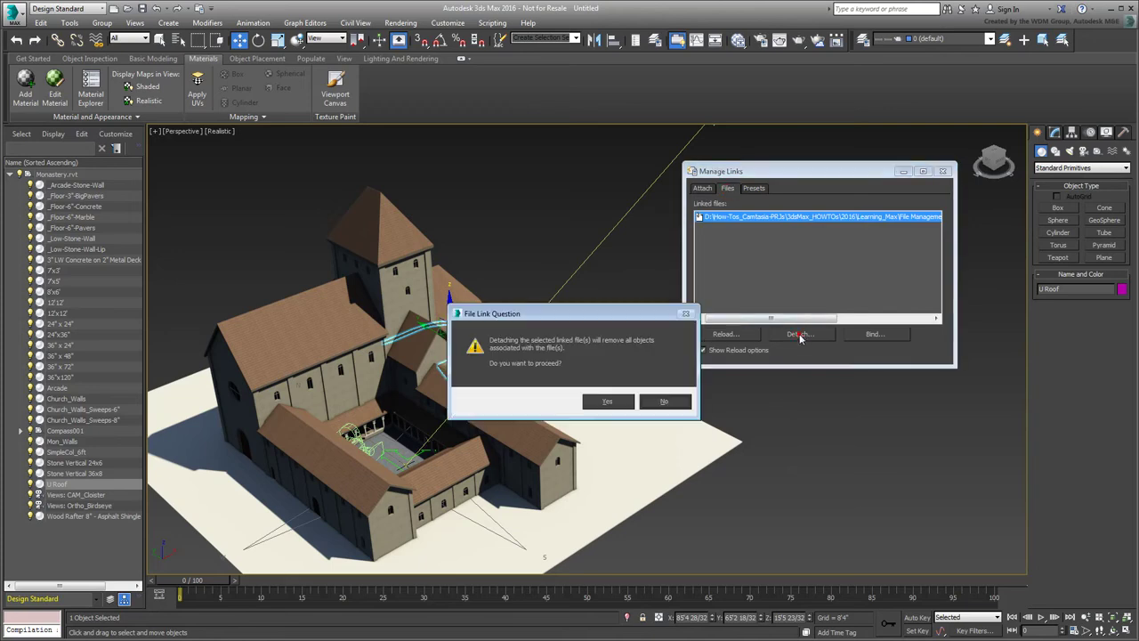
left_click(614, 402)
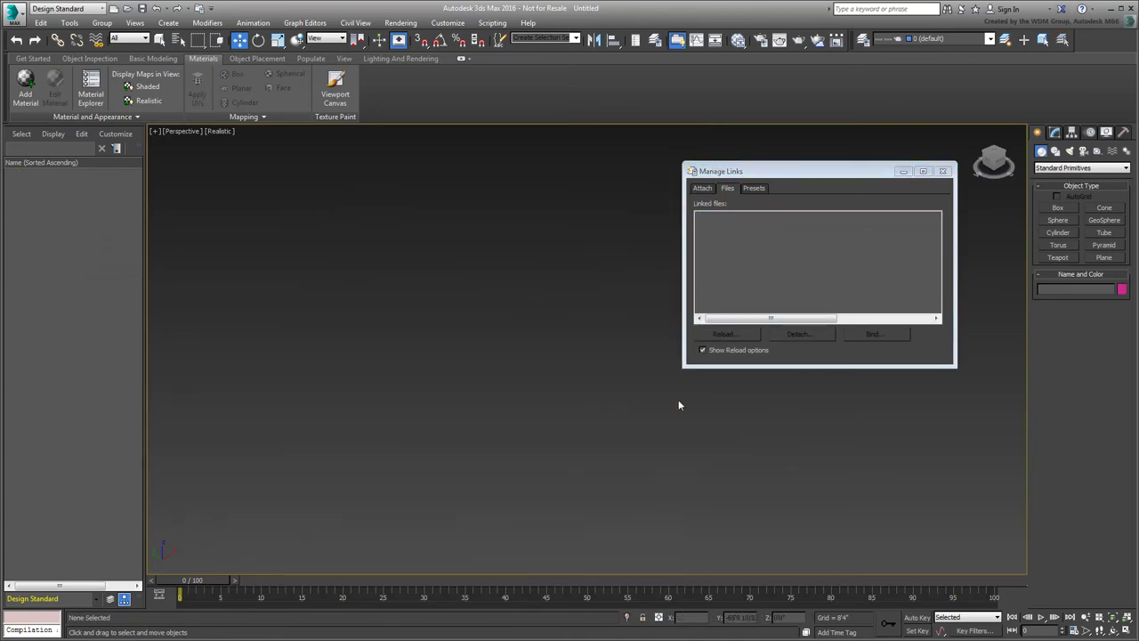
Attach Monastery.rvt from Ortho_Birdseye with Combine By Revit Category, then orbit to review it
left_click(702, 188)
left_click(723, 206)
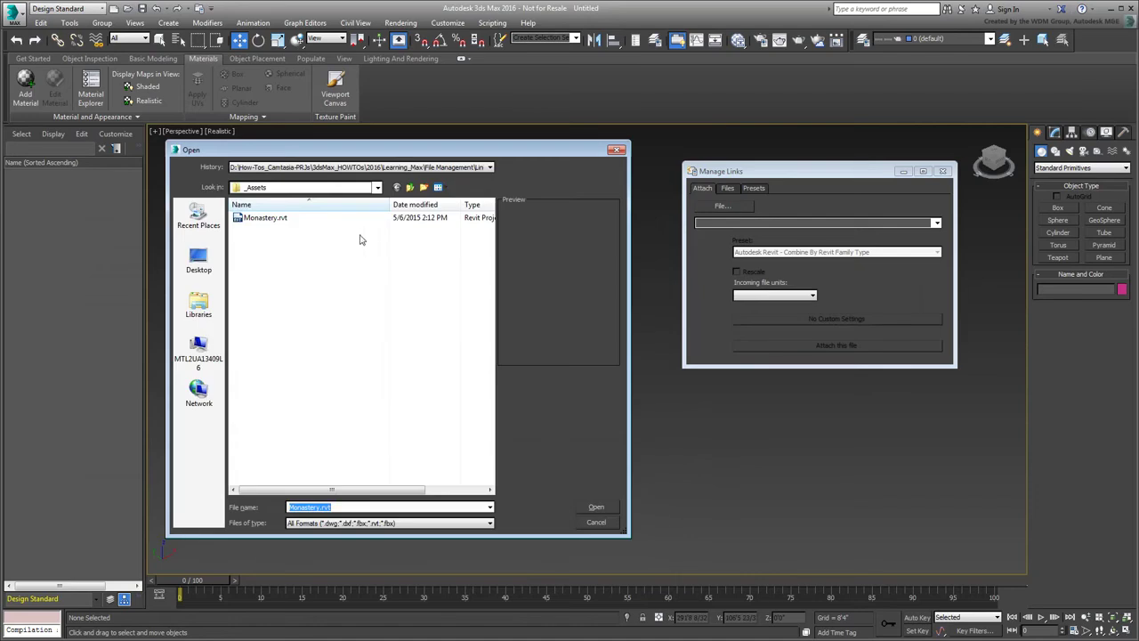
left_click(267, 217)
left_click(595, 507)
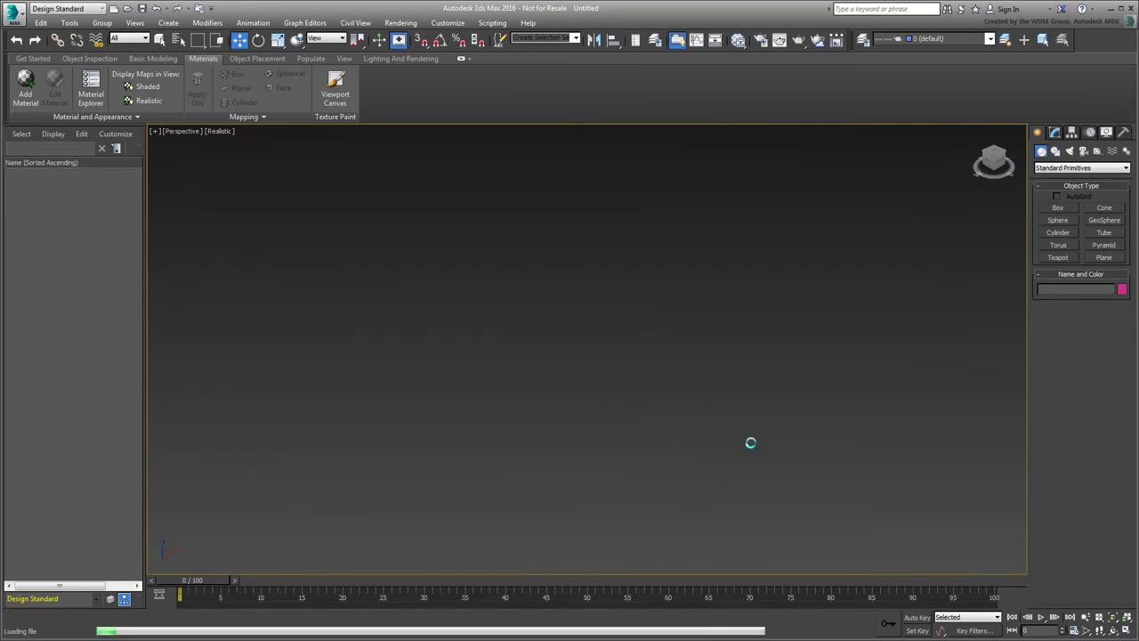
left_click(581, 368)
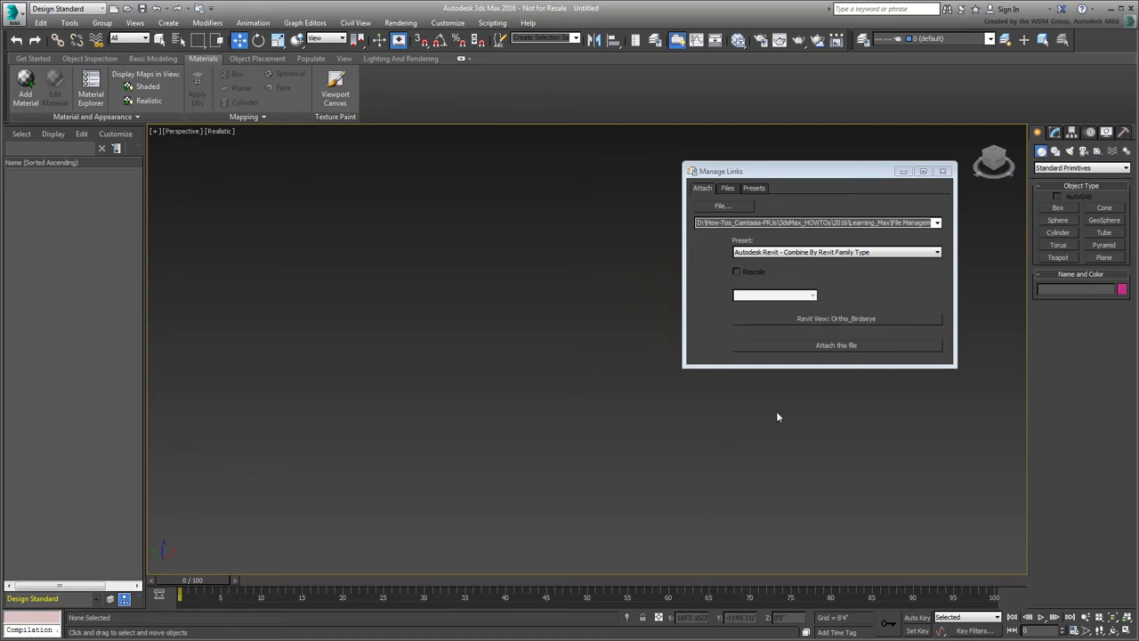
left_click(936, 253)
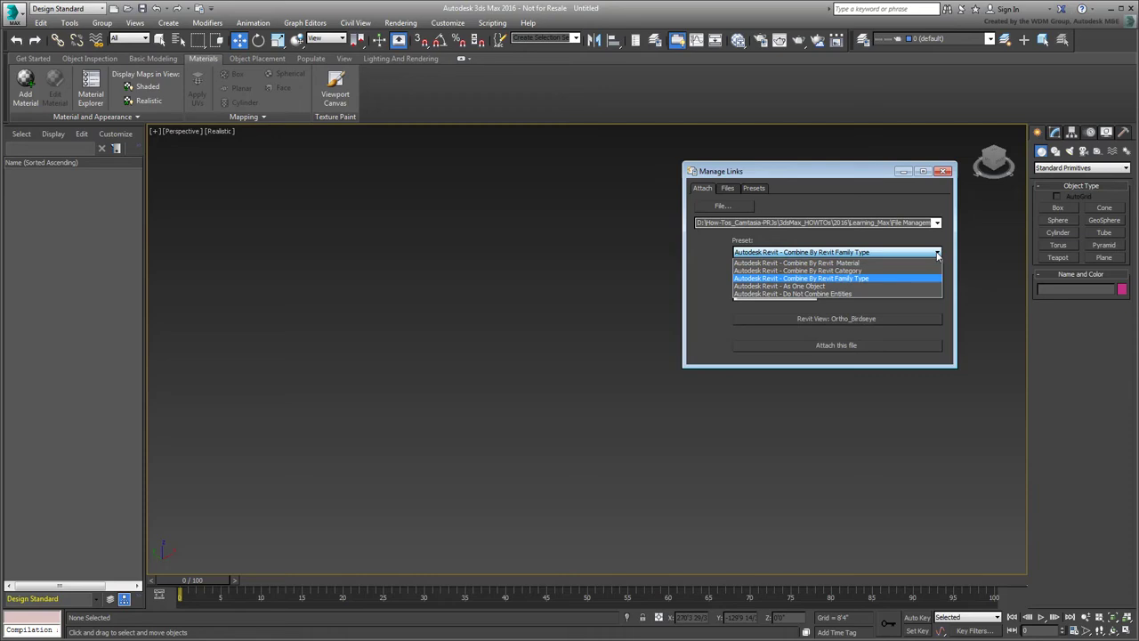
left_click(847, 272)
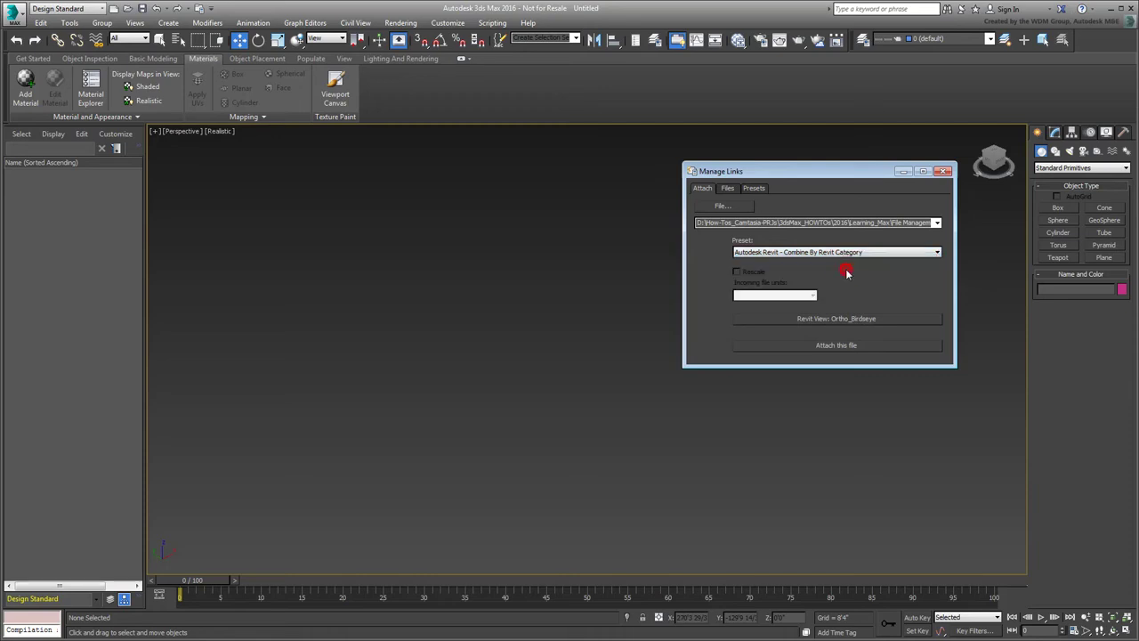
left_click(837, 346)
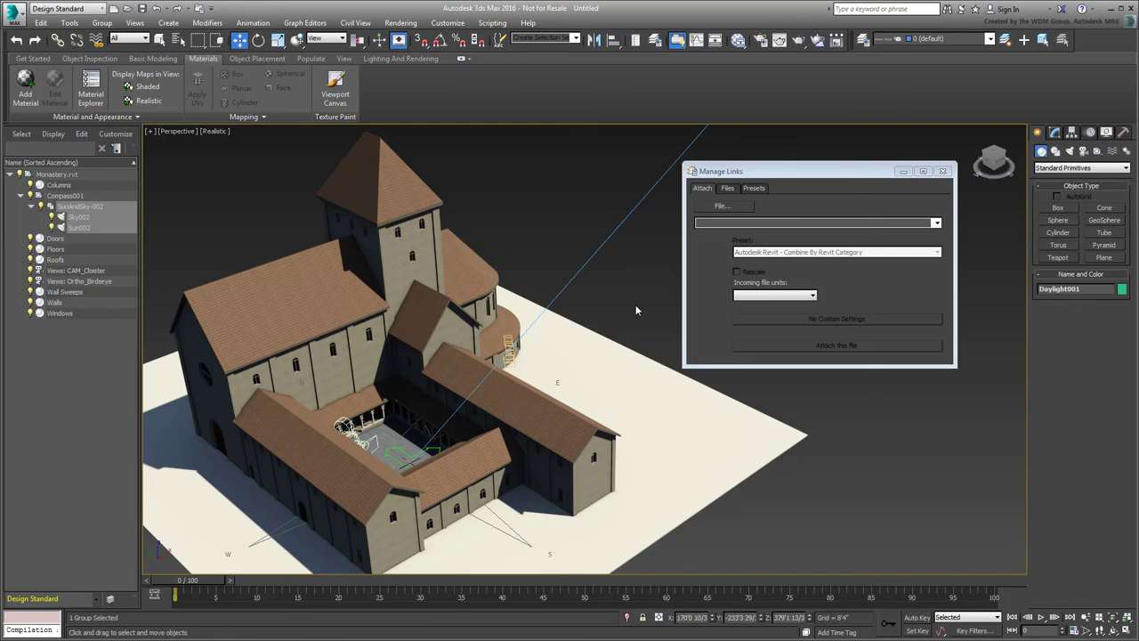
middle_click_drag(635, 310, 525, 374, "alt")
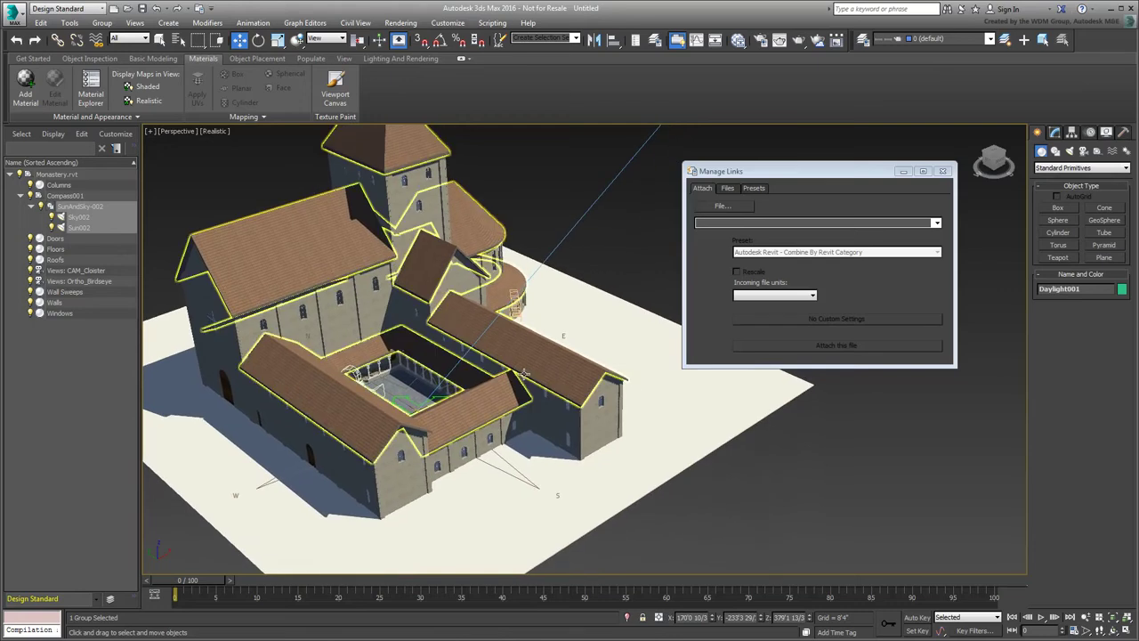
scroll(727, 532, "up", 3)
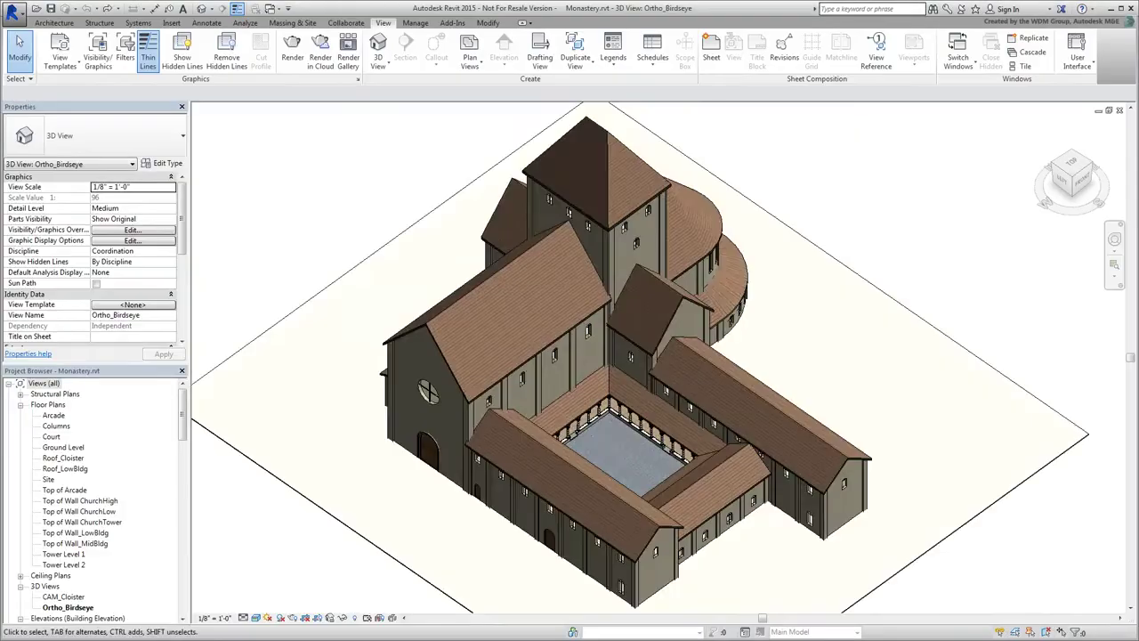
Place 8'x6' Arcade Door_Old Door doors on the gable walls of both cloister wings
scroll(638, 558, "up", 5)
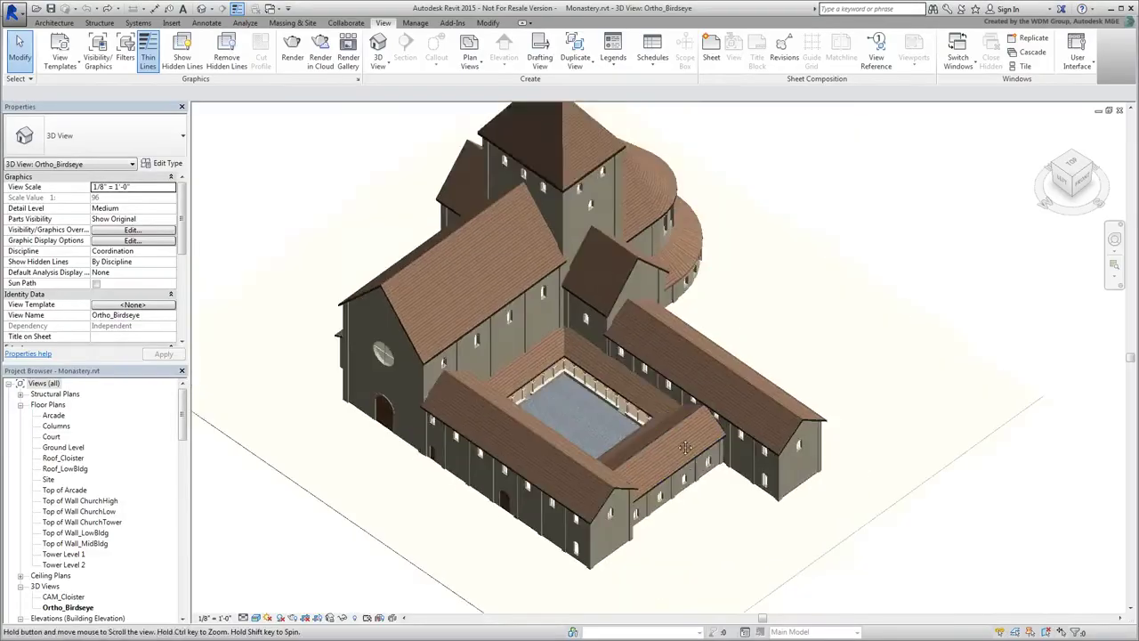
middle_click_drag(638, 557, 588, 463, "shift")
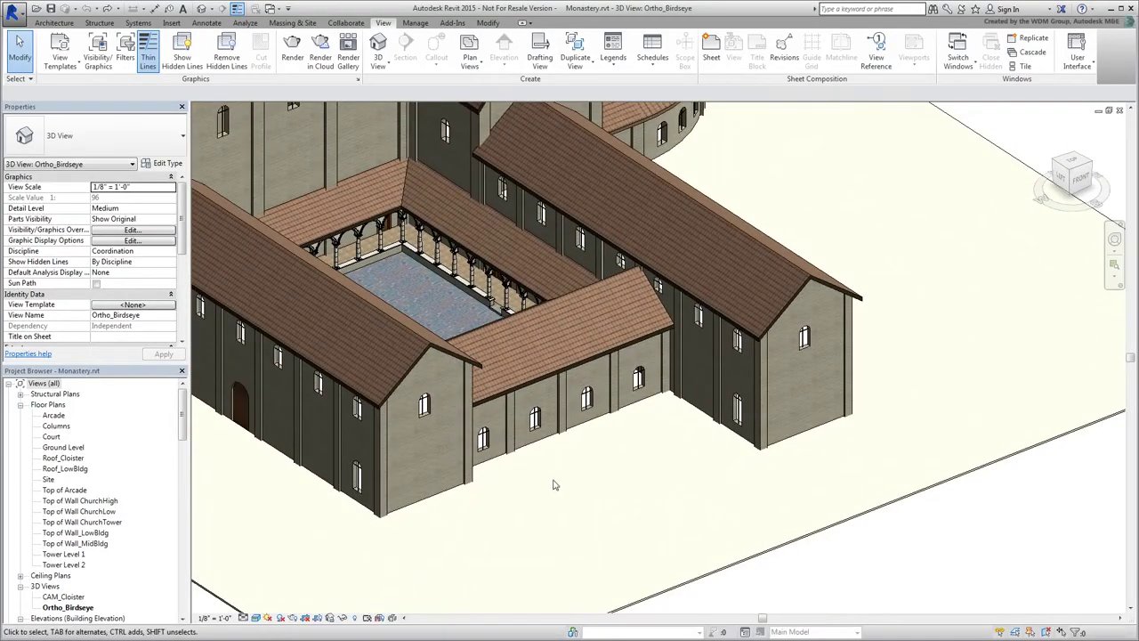
left_click_drag(182, 418, 189, 515)
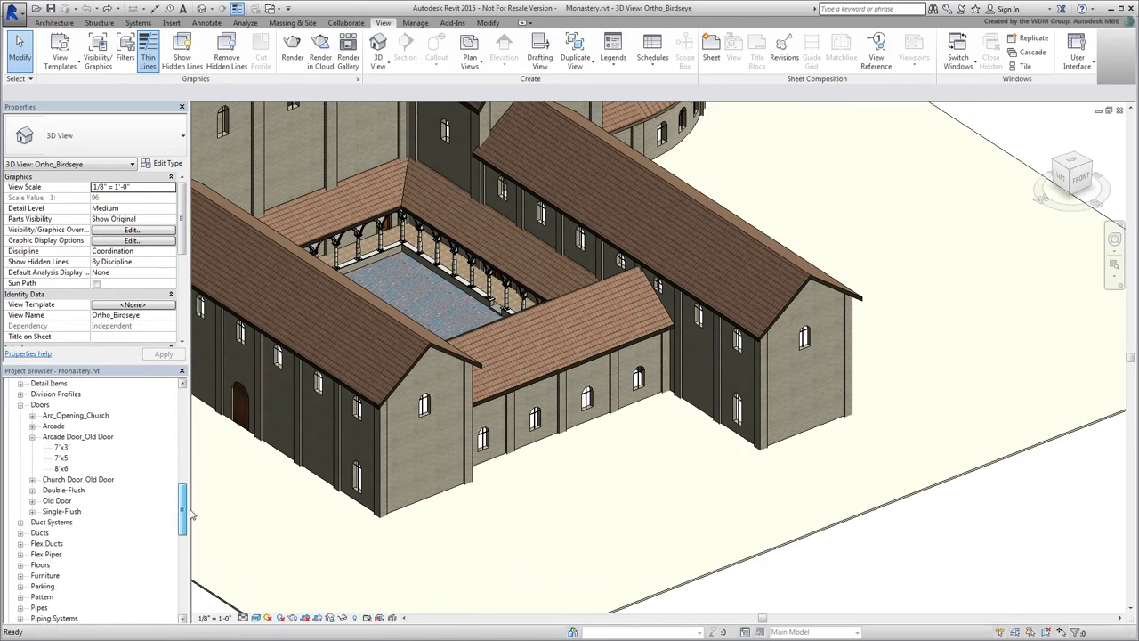
left_click(62, 468)
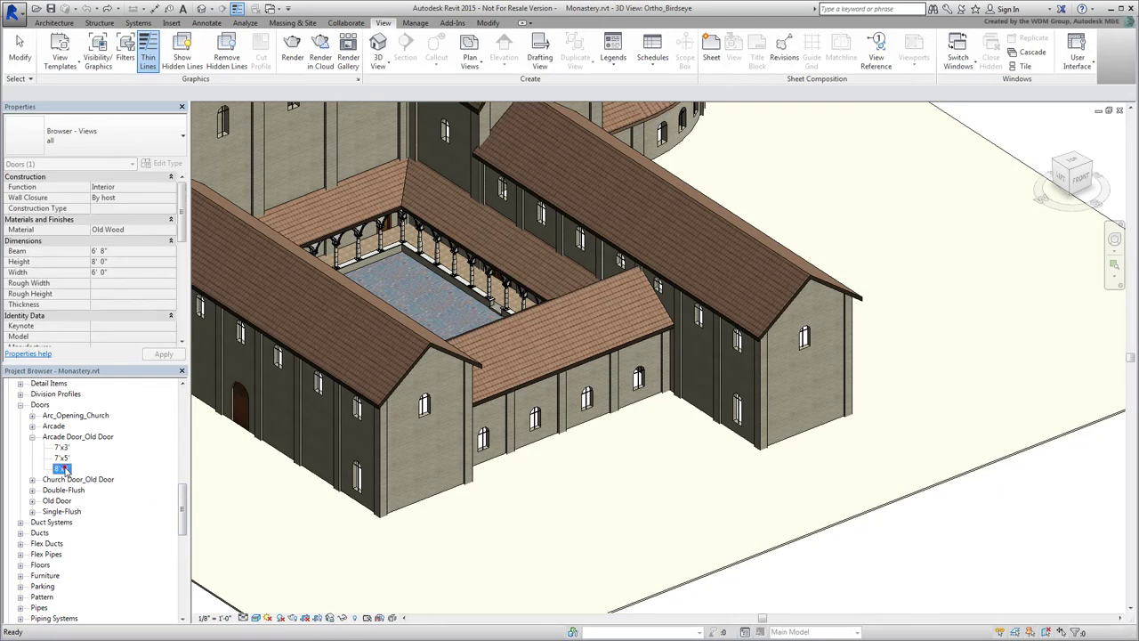
left_click_drag(62, 468, 403, 522)
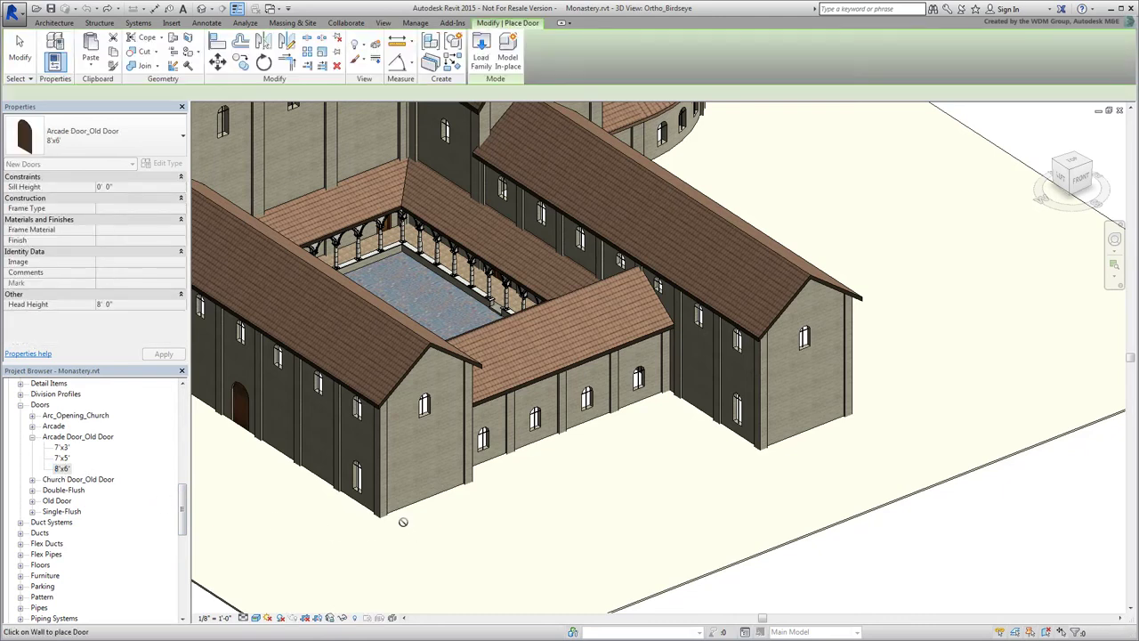
left_click(425, 485)
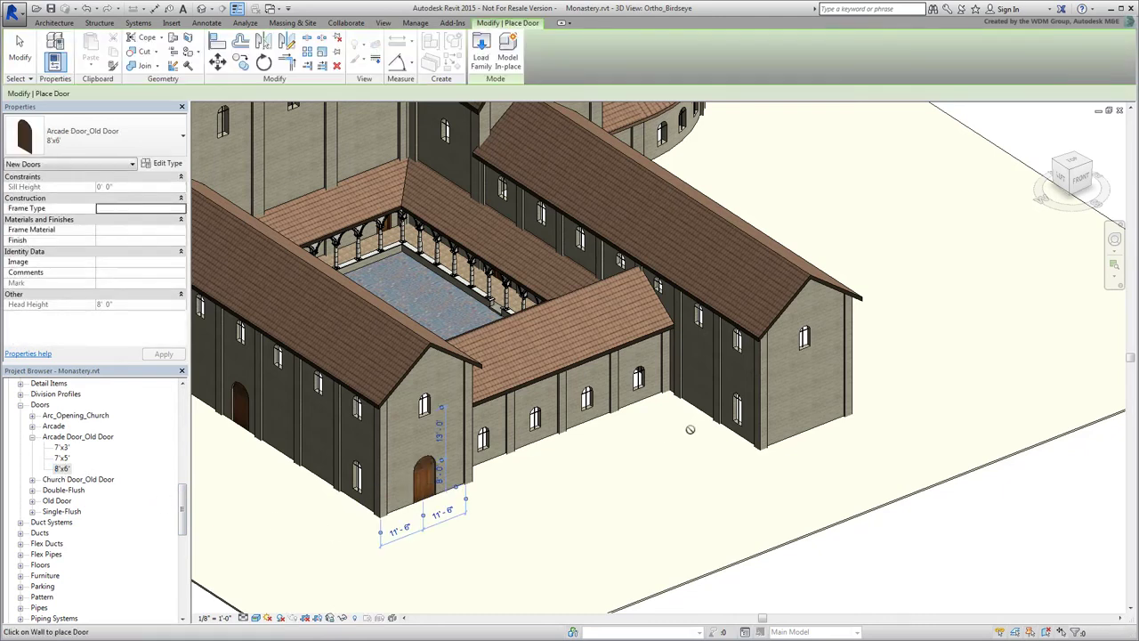
left_click(807, 425)
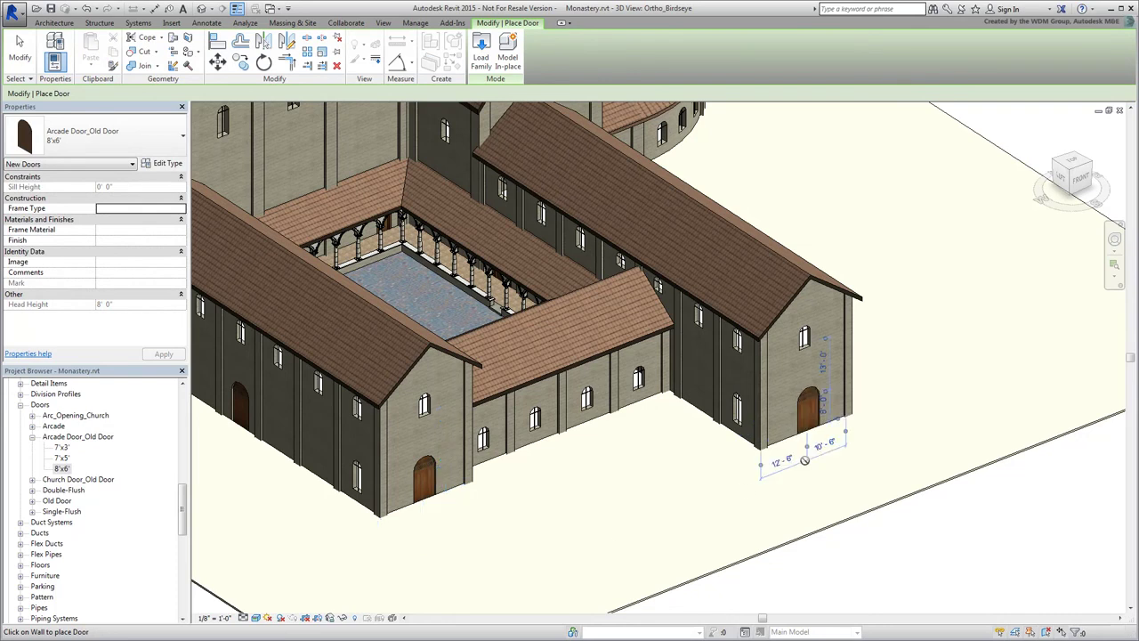
Set the second door's offset to 11.5, finish placing doors, and save the Revit project
left_click(825, 443)
type("11.5")
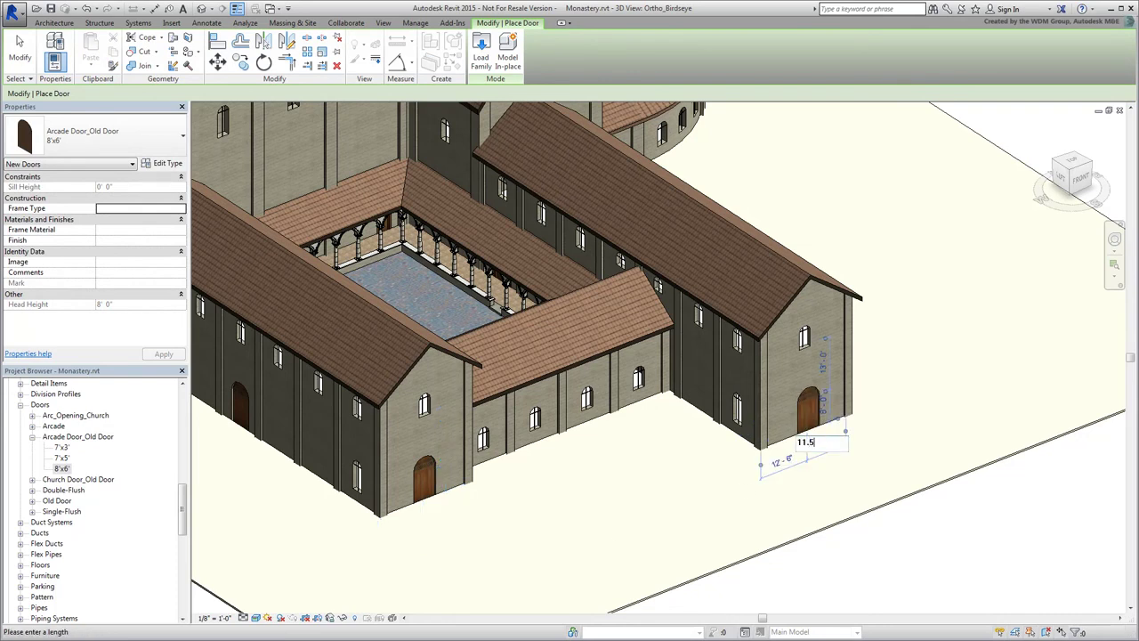
key("Return")
left_click(20, 49)
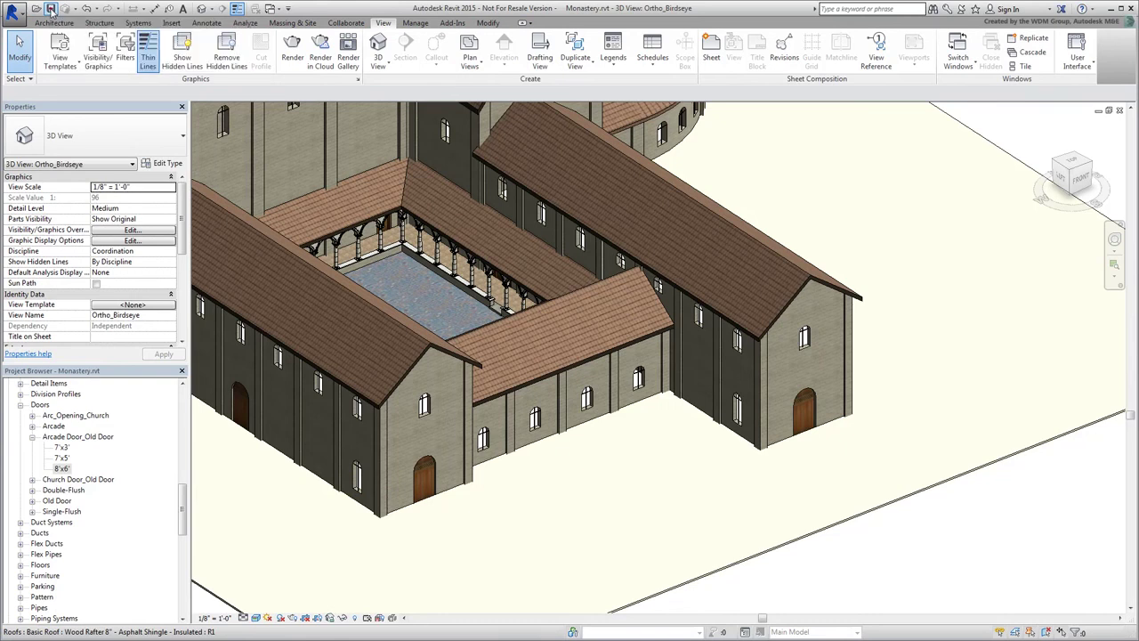
left_click(50, 9)
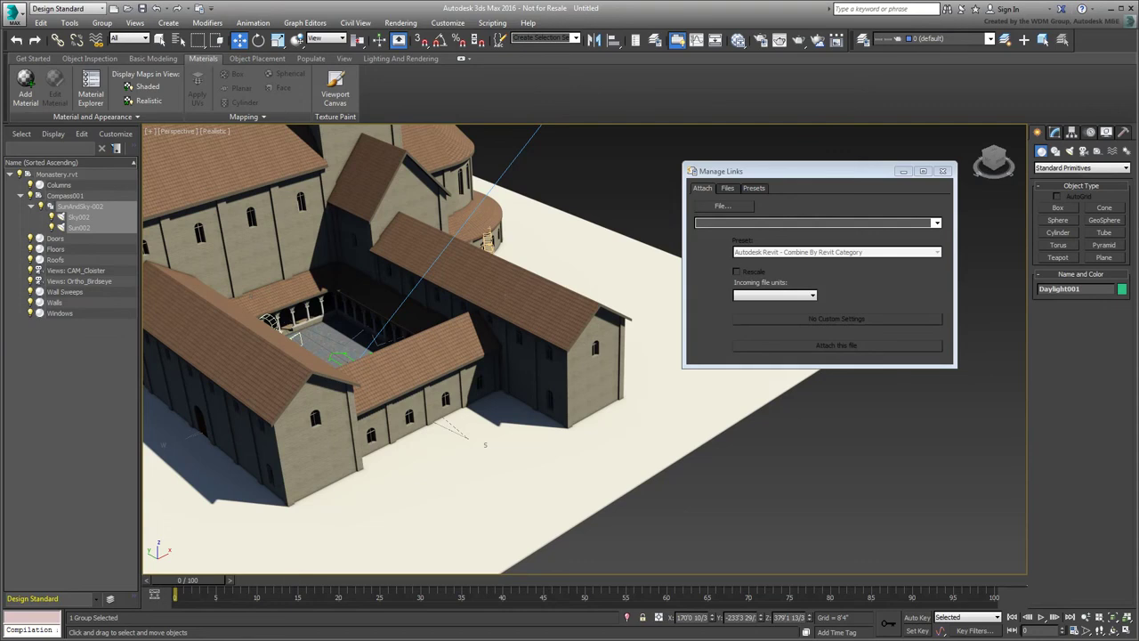
Reload Monastery.rvt with Lights, Daylight System, Cameras and Keep materials on, curved detail 12
left_click(727, 189)
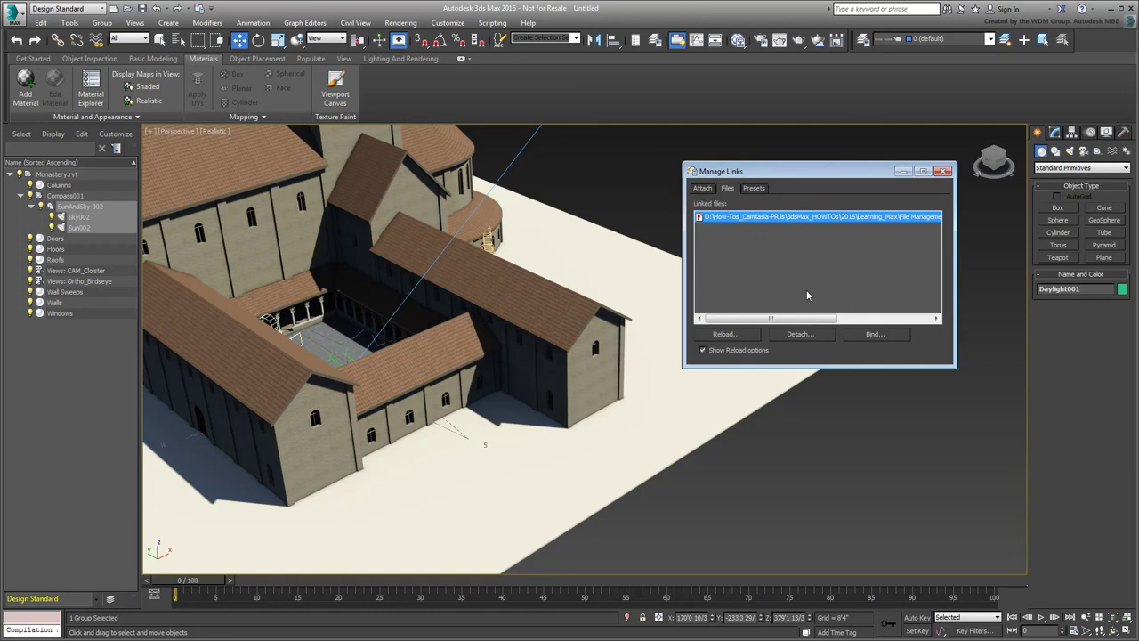
left_click(725, 334)
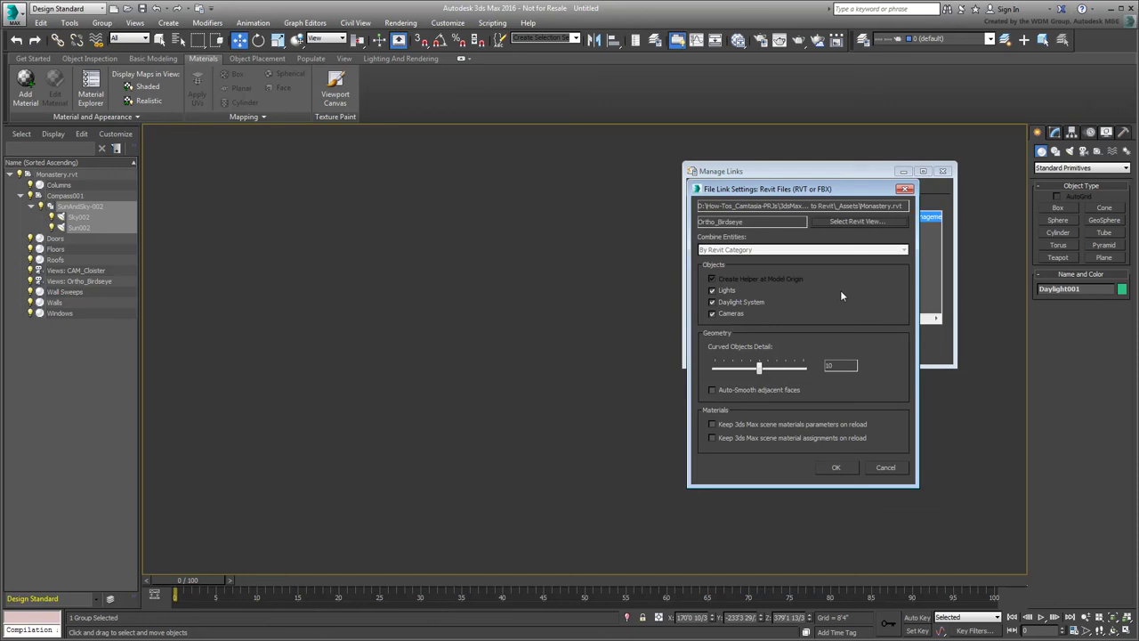
left_click(712, 290)
left_click(712, 303)
left_click(712, 313)
left_click(711, 424)
mouse_move(759, 367)
left_mouse_down()
mouse_move(773, 370)
mouse_move(740, 371)
mouse_move(759, 370)
left_mouse_up()
left_click(835, 468)
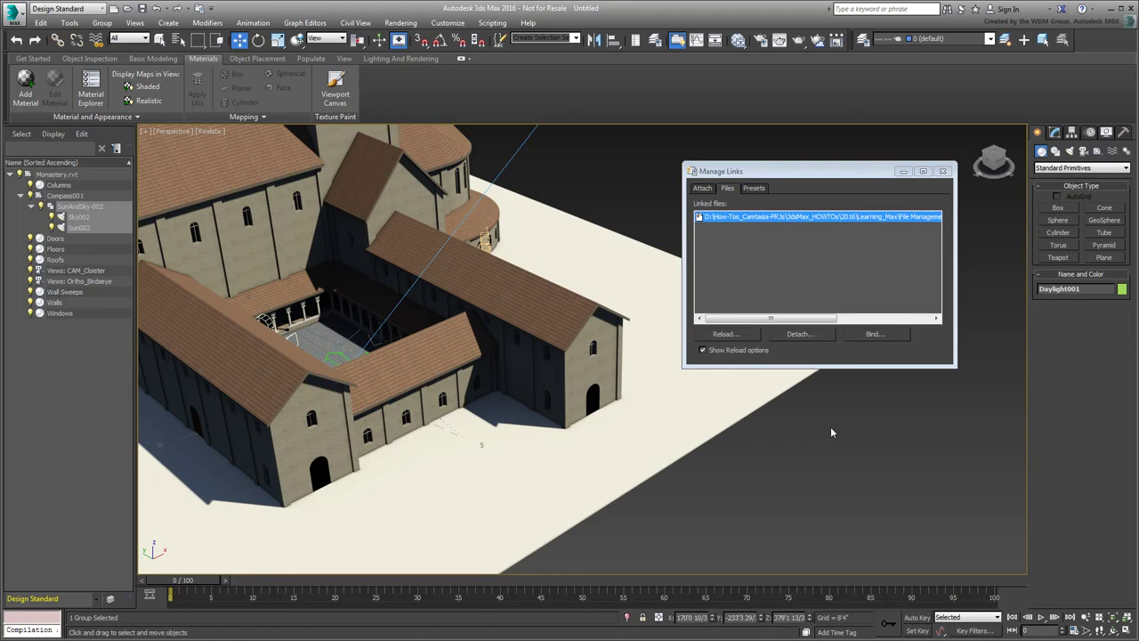
Bind Monastery.rvt into the scene with Proceed with Bind, then close Manage Links
left_click(873, 335)
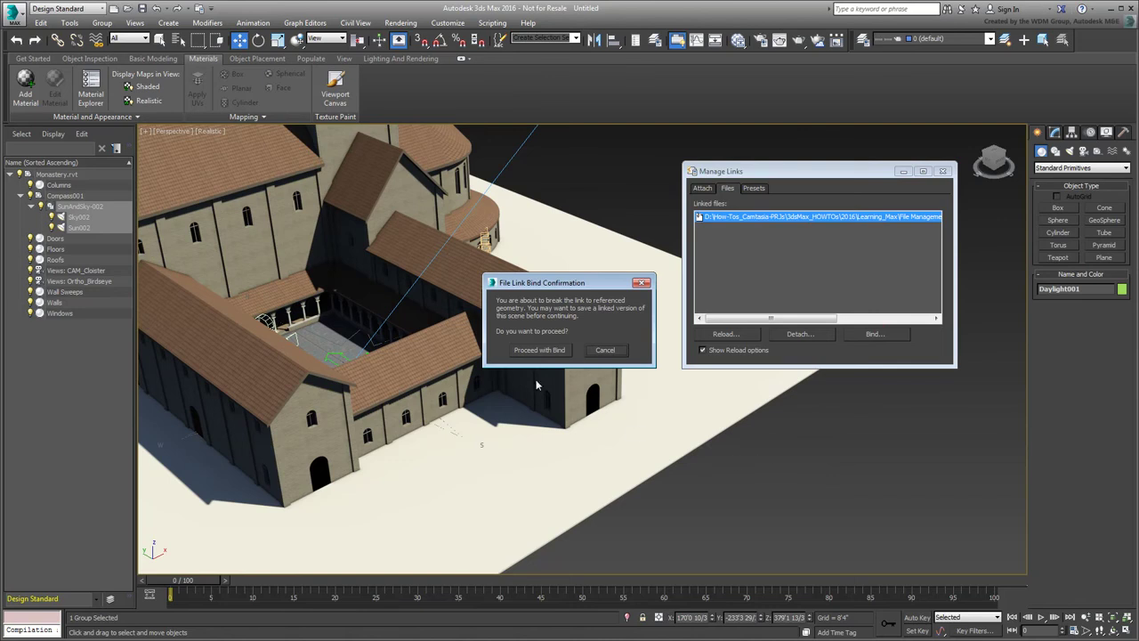
left_click(538, 350)
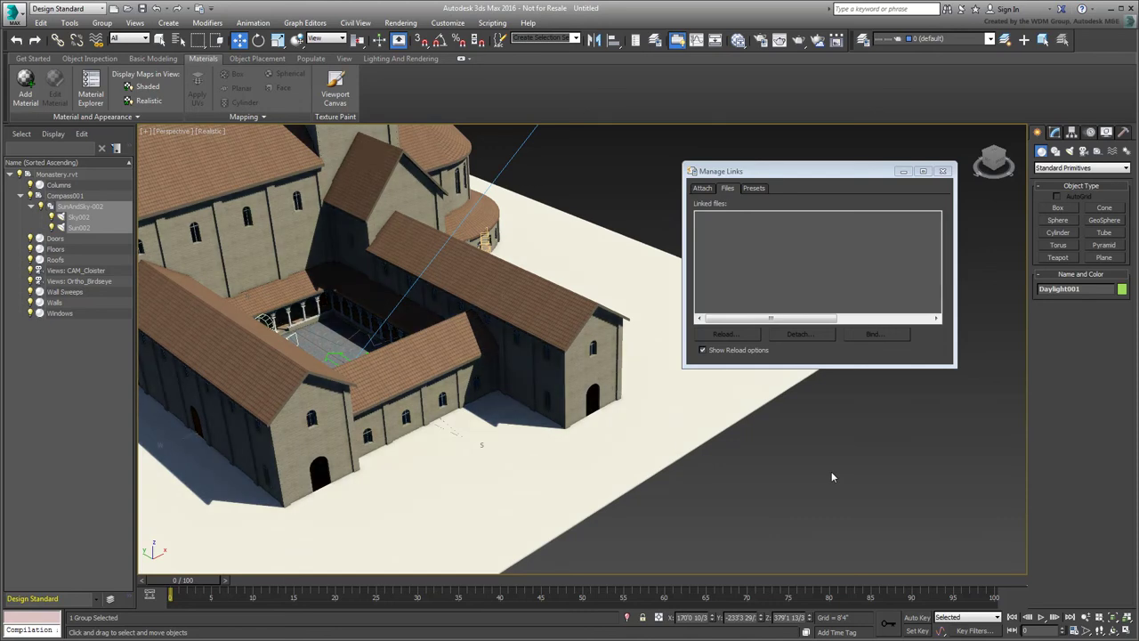
left_click(942, 171)
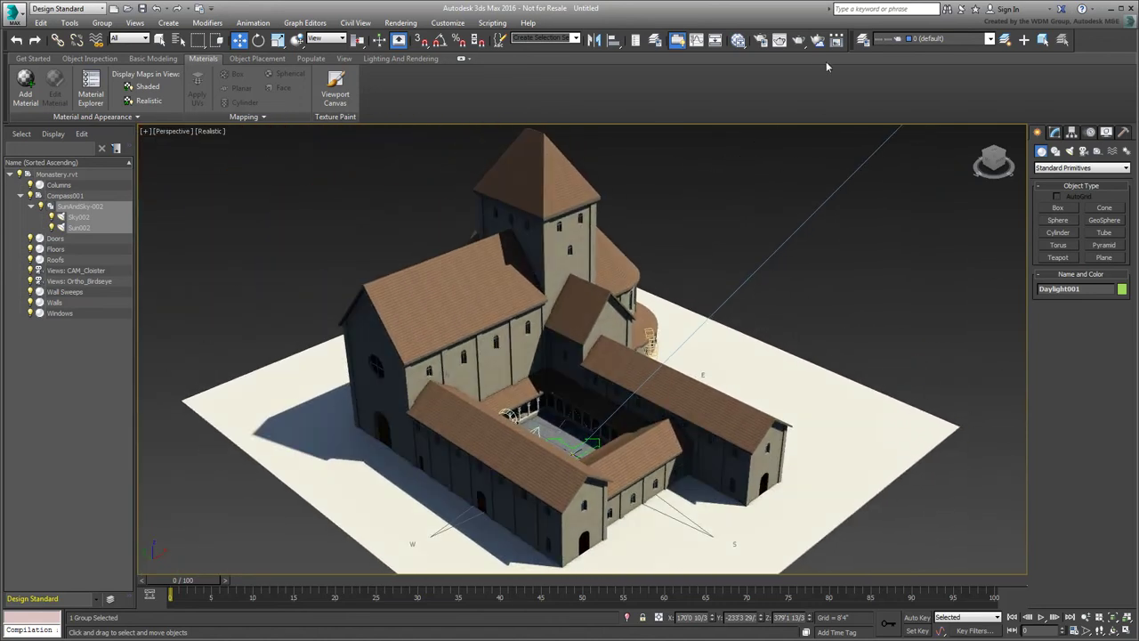